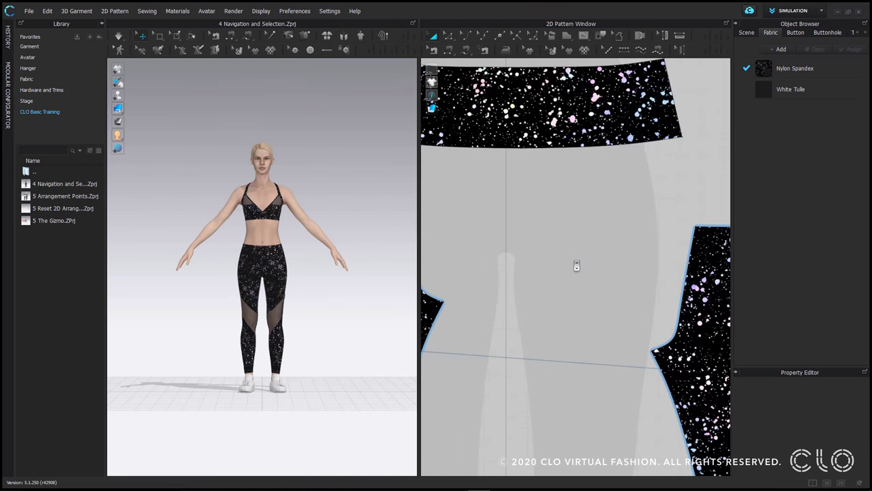
Step: Examine the dressed avatar from several standard views and inspect the pattern pieces at different zoom levels
{"action": "scroll", "coordinate": [576, 265], "scroll_direction": "down", "scroll_amount": 4}
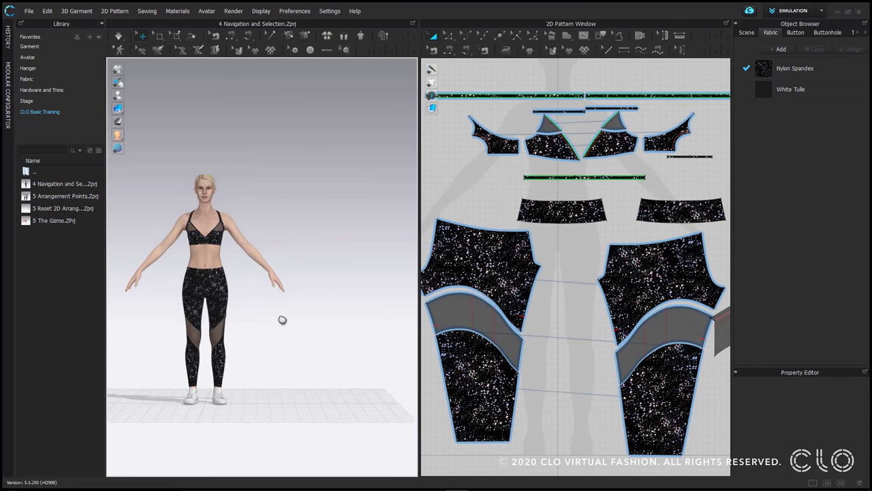
{"action": "scroll", "coordinate": [307, 293], "scroll_direction": "up", "scroll_amount": 4}
{"action": "mouse_move", "coordinate": [331, 262]}
{"action": "right_mouse_down"}
{"action": "mouse_move", "coordinate": [194, 286]}
{"action": "mouse_move", "coordinate": [232, 328]}
{"action": "mouse_move", "coordinate": [327, 278]}
{"action": "right_mouse_up"}
{"action": "key", "text": "6"}
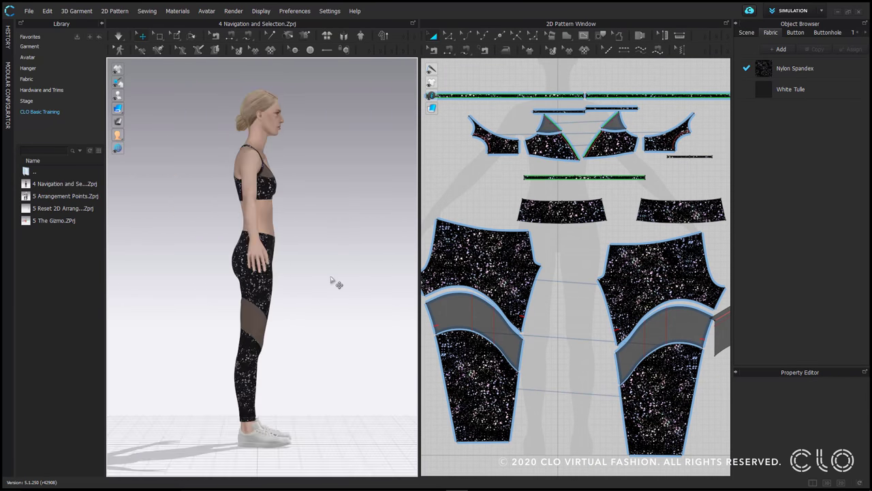
{"action": "key", "text": "8"}
{"action": "key", "text": "2"}
{"action": "left_click", "coordinate": [248, 286]}
{"action": "left_click", "coordinate": [652, 261], "text": "shift"}
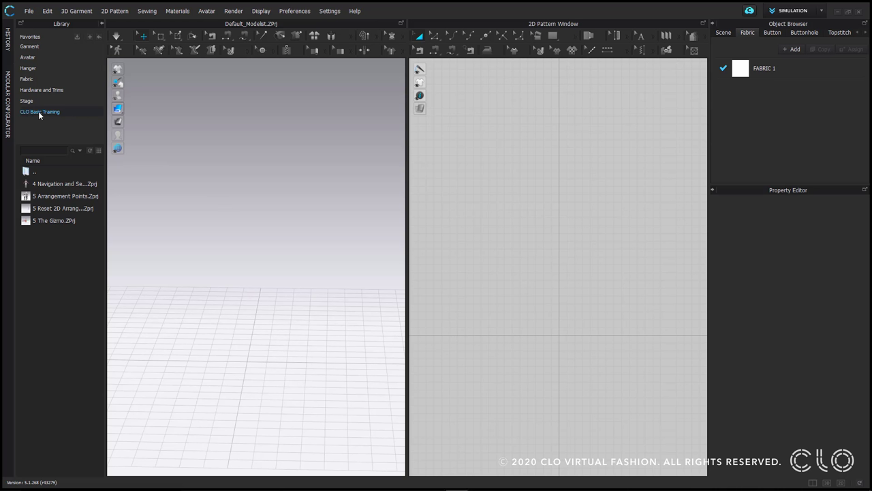
Step: Add the project 4 Navigation and Selection from the CLO Basic Training library to the workspace, including both garment and avatar
{"action": "mouse_move", "coordinate": [55, 221]}
{"action": "mouse_move", "coordinate": [54, 188]}
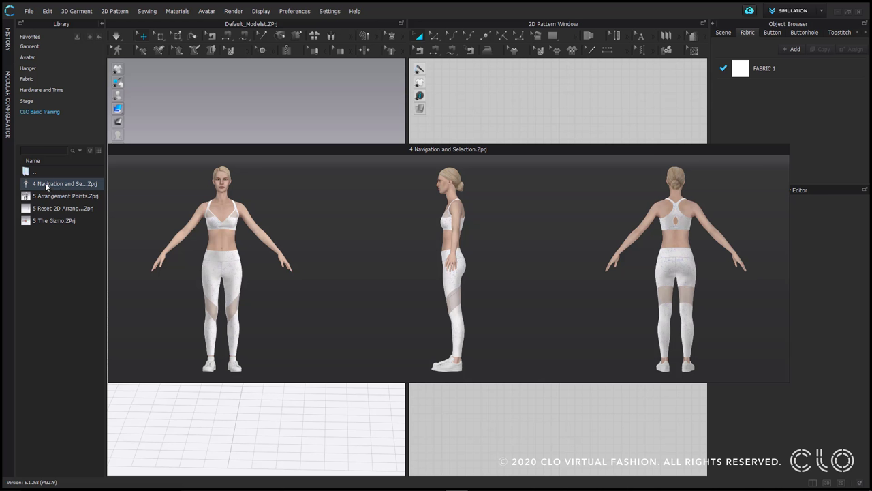
{"action": "right_click", "coordinate": [49, 185]}
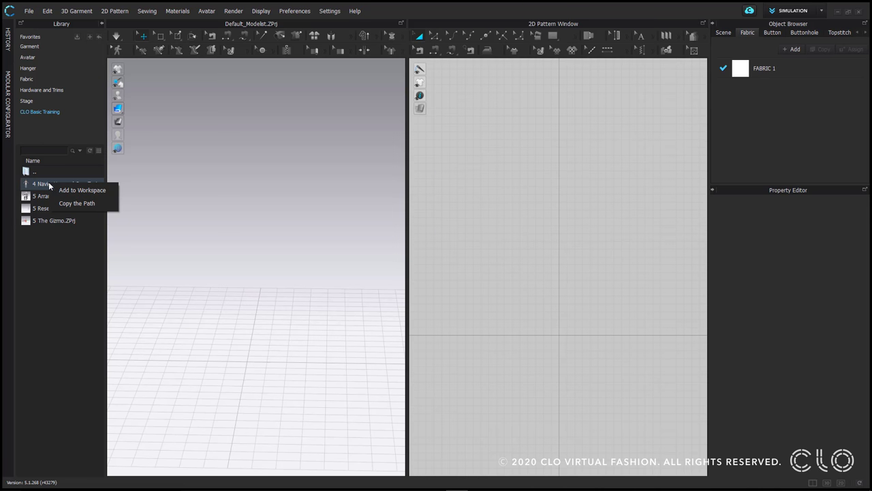
{"action": "left_click", "coordinate": [82, 190]}
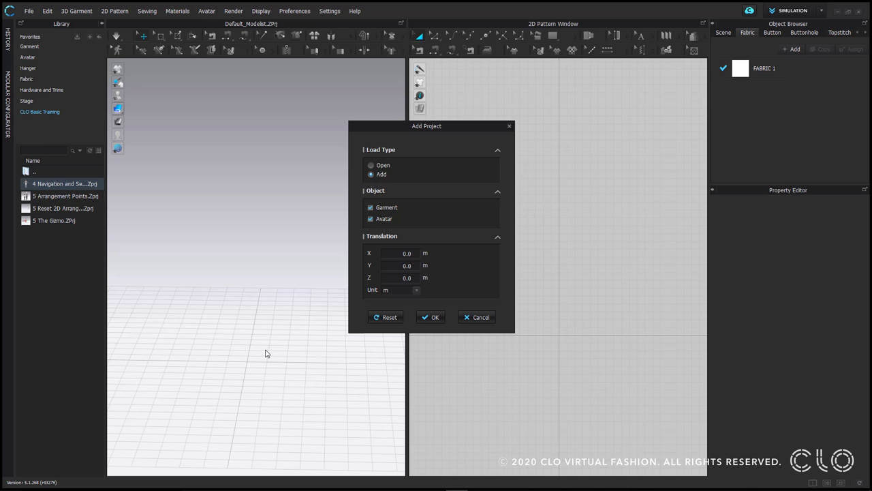
{"action": "left_click", "coordinate": [371, 208]}
{"action": "left_click", "coordinate": [371, 208]}
{"action": "left_click", "coordinate": [436, 317]}
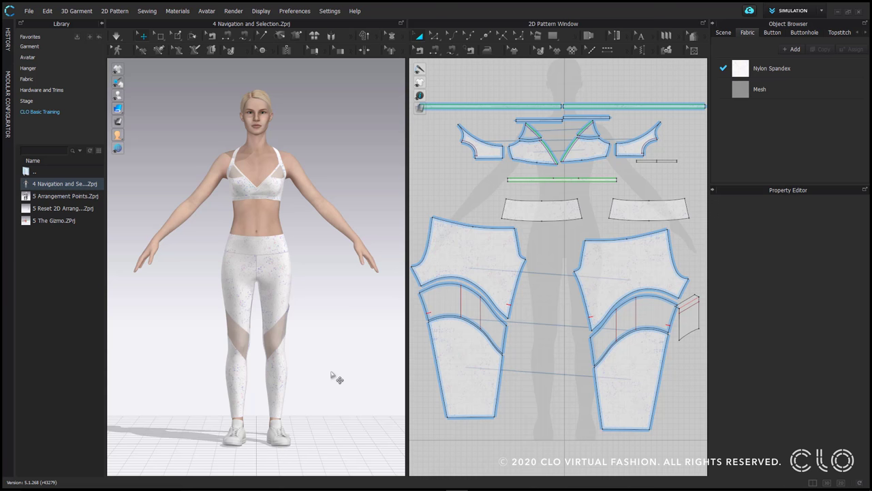
Step: Select all the 2D pattern pieces and move them up and to the left, off the avatar silhouette
{"action": "right_click_drag", "start_coordinate": [313, 407], "coordinate": [305, 426]}
{"action": "middle_click_drag", "start_coordinate": [305, 426], "coordinate": [247, 354]}
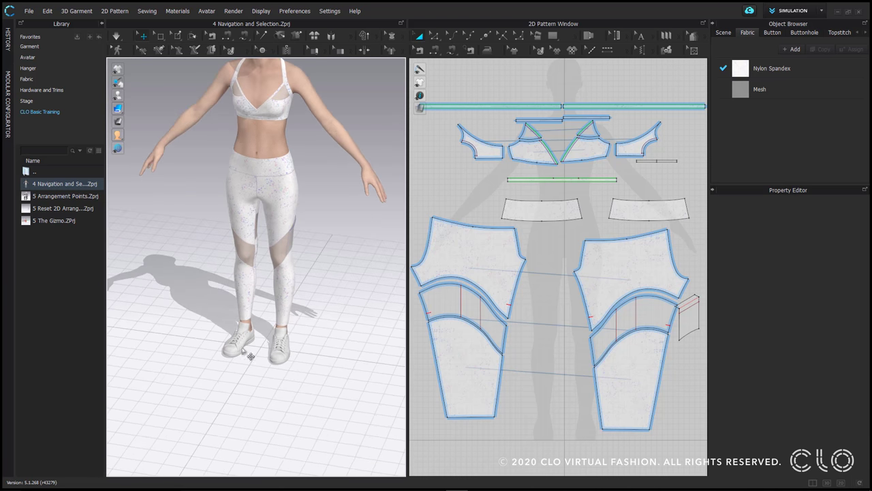
{"action": "scroll", "coordinate": [571, 334], "scroll_direction": "down", "scroll_amount": 4}
{"action": "middle_click_drag", "start_coordinate": [571, 334], "coordinate": [563, 278]}
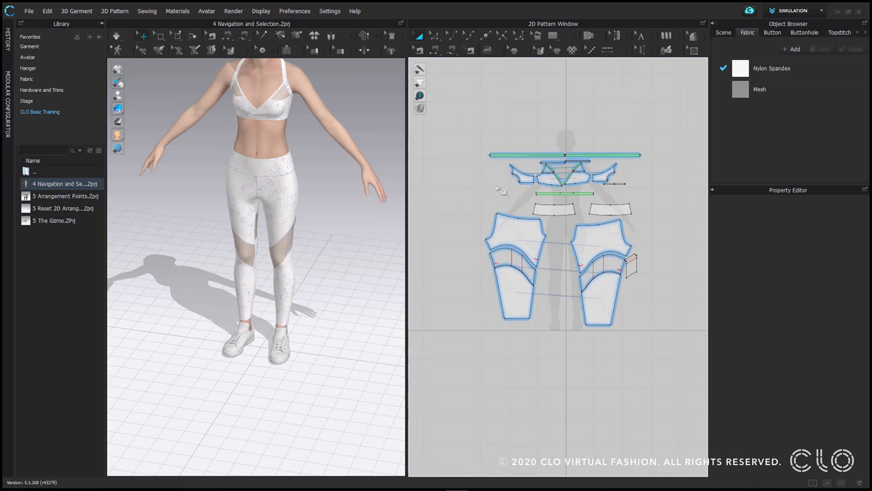
{"action": "left_click_drag", "start_coordinate": [462, 125], "coordinate": [677, 321]}
{"action": "left_click_drag", "start_coordinate": [605, 304], "coordinate": [478, 77]}
{"action": "left_click", "coordinate": [615, 298]}
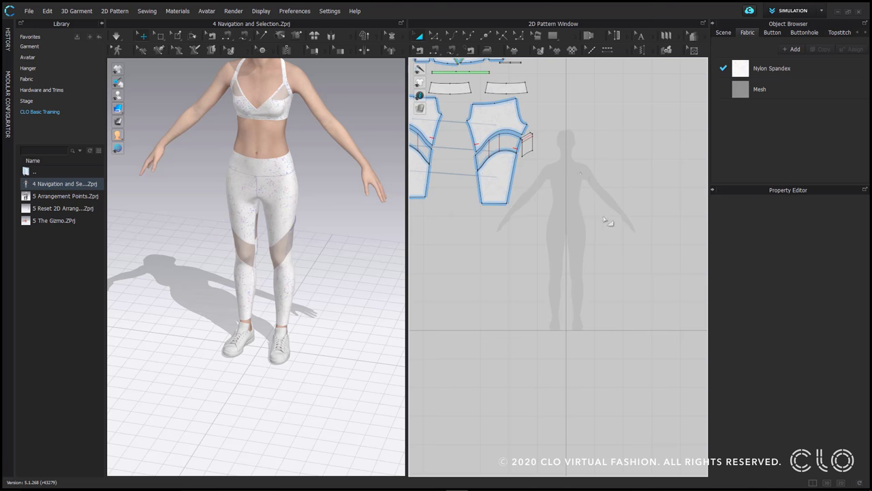
Step: Move all the 2D pattern pieces back over the avatar silhouette and deselect them
{"action": "scroll", "coordinate": [603, 235], "scroll_direction": "down", "scroll_amount": 5}
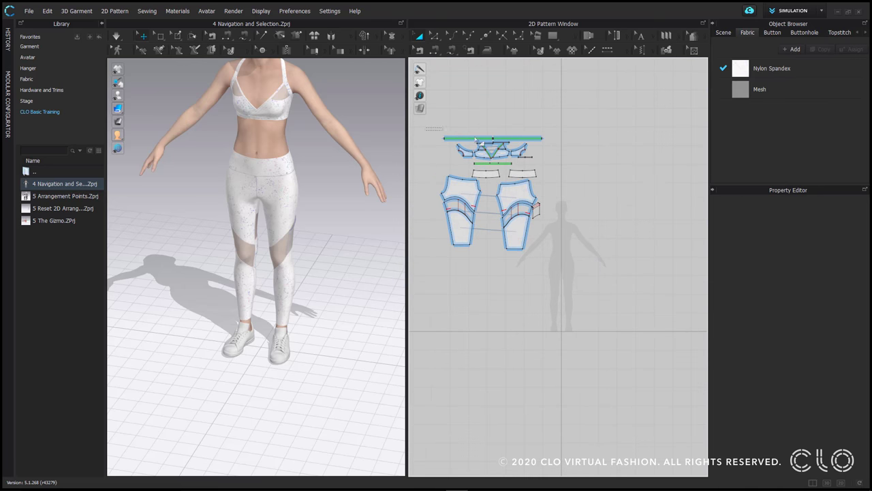
{"action": "left_click_drag", "start_coordinate": [428, 128], "coordinate": [581, 286]}
{"action": "left_click_drag", "start_coordinate": [518, 238], "coordinate": [586, 320]}
{"action": "left_click", "coordinate": [574, 368]}
{"action": "scroll", "coordinate": [592, 333], "scroll_direction": "up", "scroll_amount": 5}
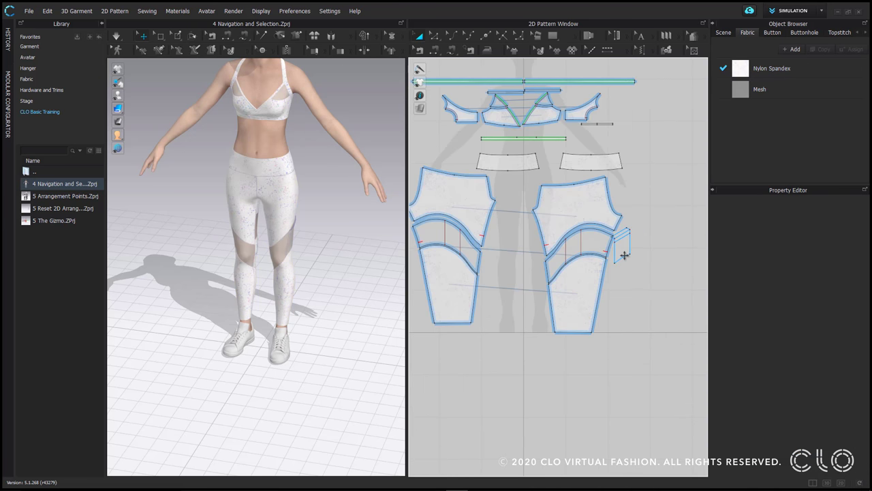
Step: Move the small mesh piece beside the right legging pattern far away from the other pieces and locate it in 3D
{"action": "left_click", "coordinate": [624, 252]}
{"action": "left_click_drag", "start_coordinate": [622, 250], "coordinate": [673, 124]}
{"action": "scroll", "coordinate": [614, 224], "scroll_direction": "down", "scroll_amount": 8}
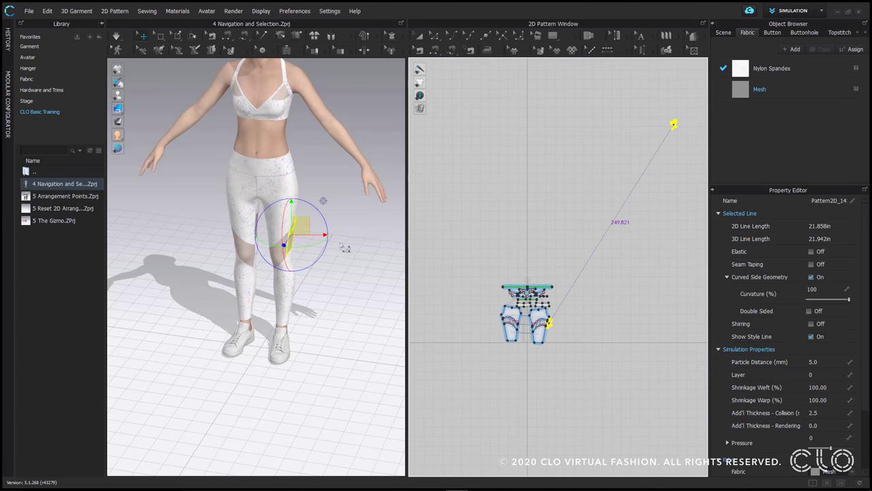
{"action": "scroll", "coordinate": [341, 246], "scroll_direction": "down", "scroll_amount": 10}
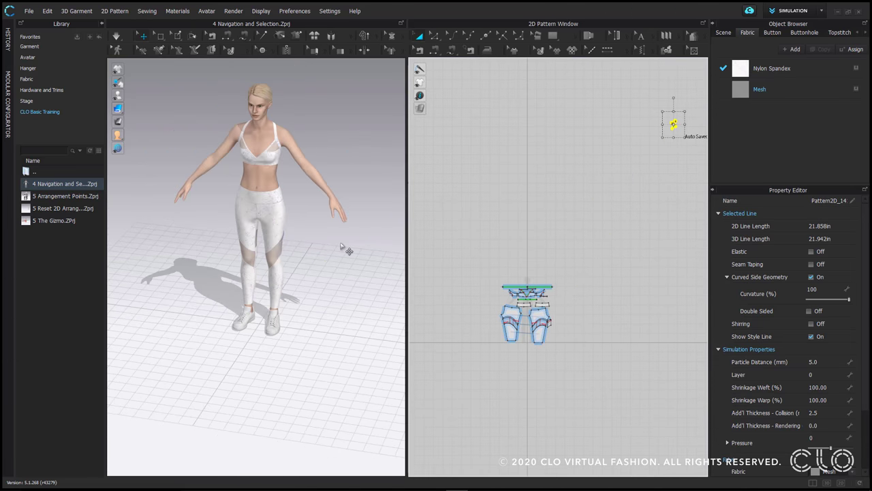
{"action": "right_click_drag", "start_coordinate": [345, 249], "coordinate": [317, 274]}
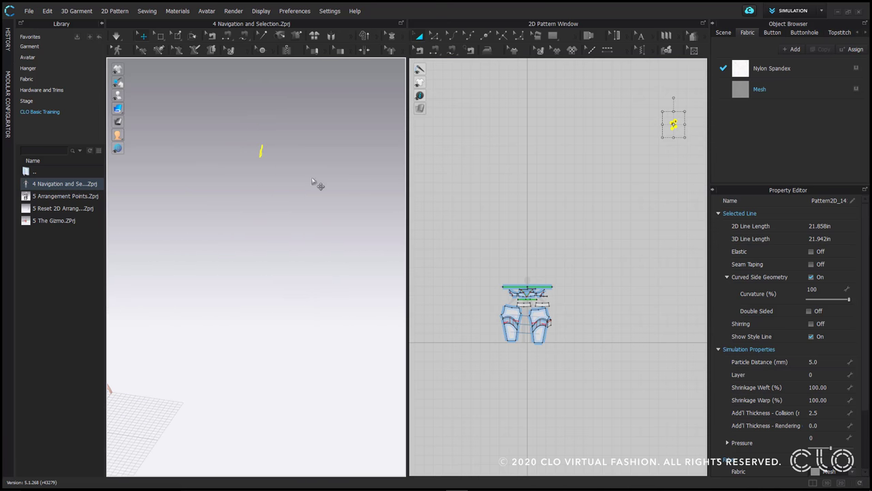
{"action": "right_click_drag", "start_coordinate": [238, 210], "coordinate": [354, 257]}
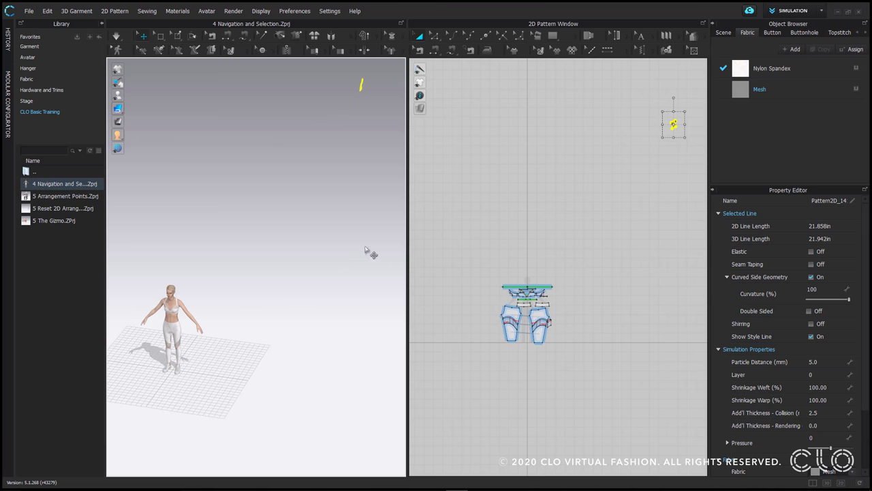
Step: Delete the stray mesh piece lying far from the garment patterns and restore the front view of the avatar
{"action": "left_click_drag", "start_coordinate": [632, 71], "coordinate": [690, 173]}
{"action": "key", "text": "Delete"}
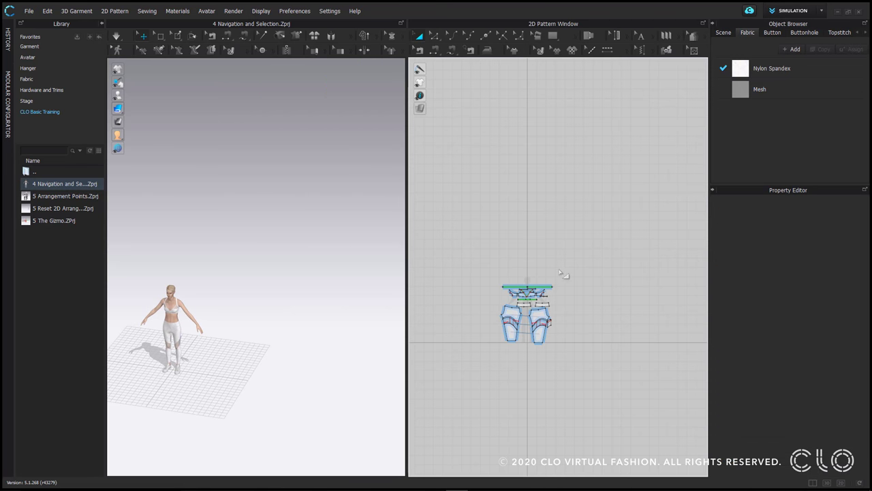
{"action": "key", "text": "2"}
{"action": "scroll", "coordinate": [585, 313], "scroll_direction": "up", "scroll_amount": 4}
{"action": "scroll", "coordinate": [644, 278], "scroll_direction": "up", "scroll_amount": 6}
{"action": "scroll", "coordinate": [661, 335], "scroll_direction": "down", "scroll_amount": 3}
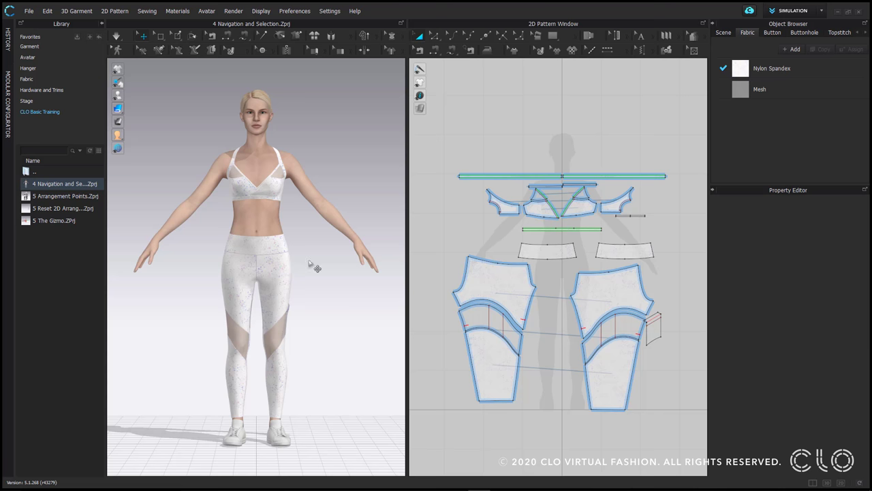
Step: Inspect the dressed avatar and the pattern pieces at close and wide zoom in the 3D and 2D windows
{"action": "scroll", "coordinate": [300, 268], "scroll_direction": "up", "scroll_amount": 3}
{"action": "scroll", "coordinate": [294, 269], "scroll_direction": "down", "scroll_amount": 4}
{"action": "scroll", "coordinate": [293, 268], "scroll_direction": "up", "scroll_amount": 5}
{"action": "scroll", "coordinate": [291, 266], "scroll_direction": "down", "scroll_amount": 8}
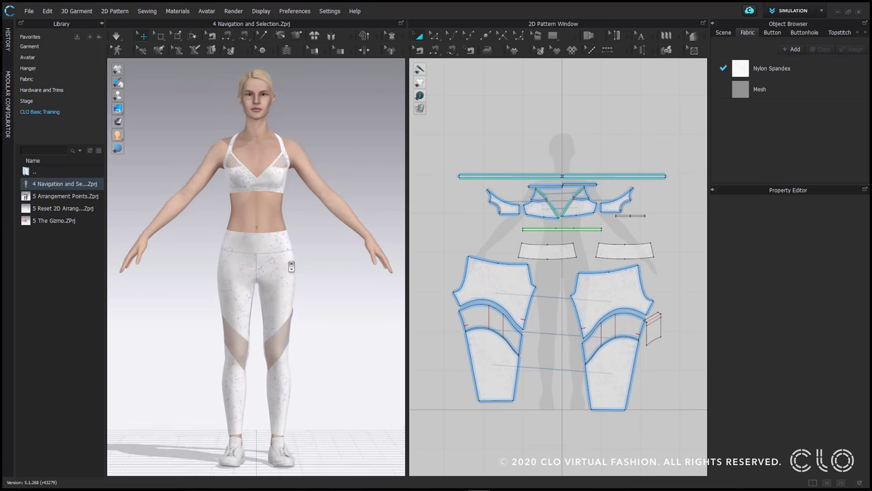
{"action": "scroll", "coordinate": [595, 272], "scroll_direction": "up", "scroll_amount": 5}
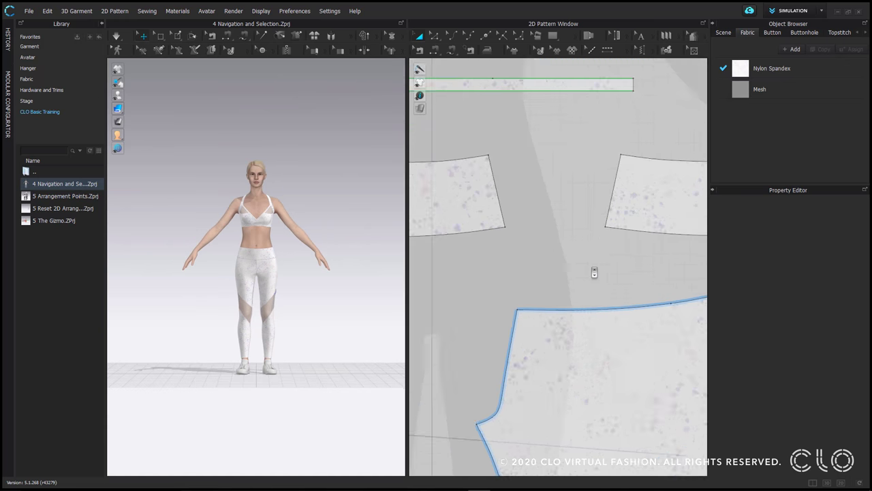
{"action": "scroll", "coordinate": [593, 271], "scroll_direction": "down", "scroll_amount": 8}
{"action": "scroll", "coordinate": [592, 272], "scroll_direction": "up", "scroll_amount": 4}
{"action": "scroll", "coordinate": [592, 272], "scroll_direction": "down", "scroll_amount": 2}
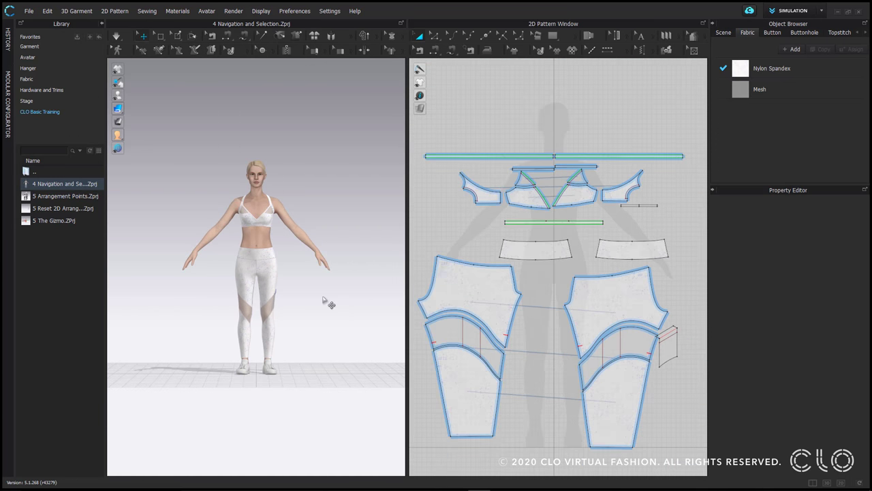
{"action": "scroll", "coordinate": [323, 300], "scroll_direction": "down", "scroll_amount": 3}
{"action": "scroll", "coordinate": [318, 301], "scroll_direction": "up", "scroll_amount": 6}
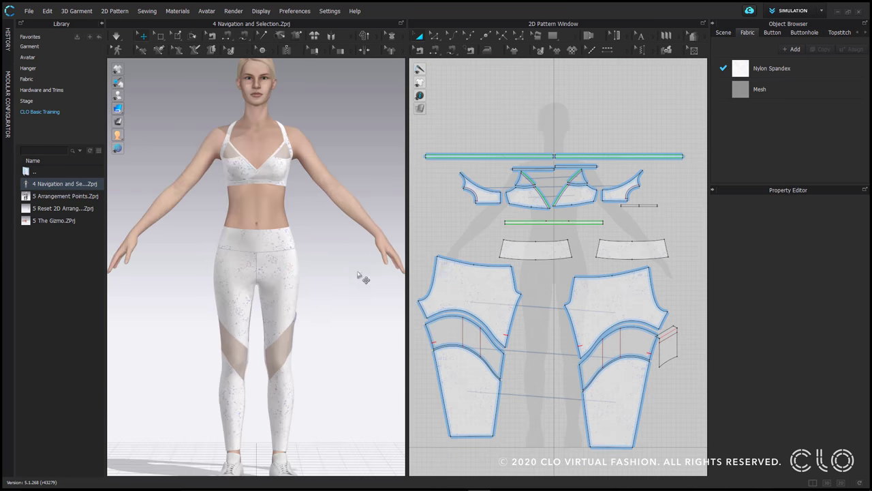
{"action": "scroll", "coordinate": [263, 308], "scroll_direction": "down", "scroll_amount": 6}
{"action": "scroll", "coordinate": [266, 307], "scroll_direction": "up", "scroll_amount": 5}
{"action": "scroll", "coordinate": [263, 311], "scroll_direction": "down", "scroll_amount": 2}
{"action": "scroll", "coordinate": [261, 315], "scroll_direction": "up", "scroll_amount": 3}
{"action": "scroll", "coordinate": [261, 315], "scroll_direction": "down", "scroll_amount": 2}
Step: Inspect the top and legging pattern pieces closely and from afar in the 2D Pattern Window
{"action": "scroll", "coordinate": [440, 159], "scroll_direction": "down", "scroll_amount": 3}
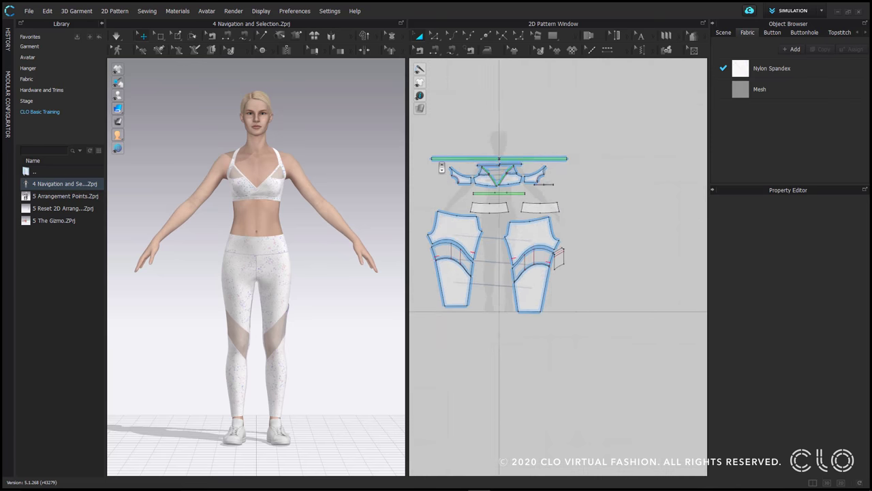
{"action": "scroll", "coordinate": [442, 173], "scroll_direction": "up", "scroll_amount": 8}
{"action": "scroll", "coordinate": [443, 173], "scroll_direction": "down", "scroll_amount": 8}
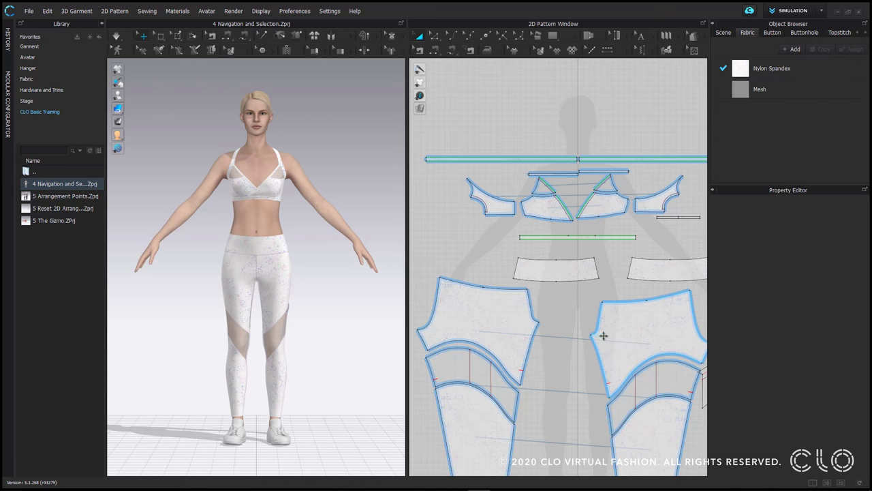
{"action": "scroll", "coordinate": [609, 343], "scroll_direction": "up", "scroll_amount": 6}
{"action": "scroll", "coordinate": [607, 337], "scroll_direction": "down", "scroll_amount": 6}
{"action": "scroll", "coordinate": [606, 338], "scroll_direction": "down", "scroll_amount": 4}
{"action": "scroll", "coordinate": [498, 359], "scroll_direction": "up", "scroll_amount": 8}
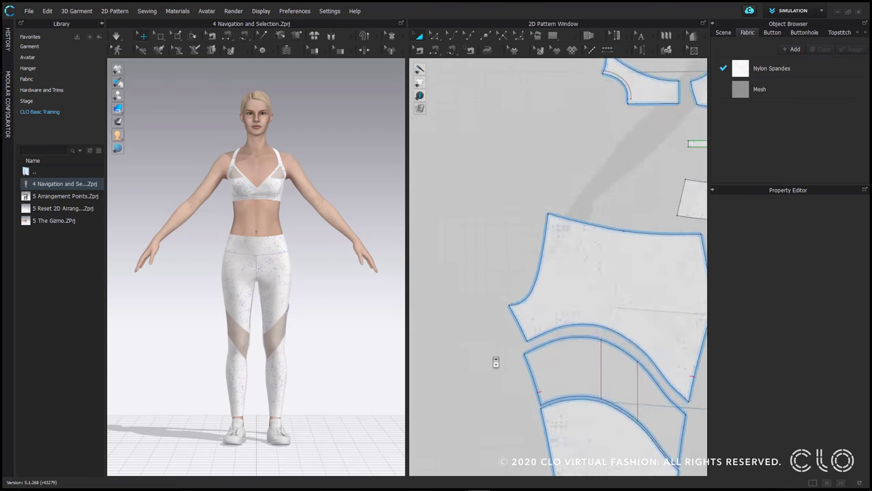
{"action": "scroll", "coordinate": [660, 338], "scroll_direction": "down", "scroll_amount": 8}
{"action": "right_click_drag", "start_coordinate": [660, 339], "coordinate": [611, 296]}
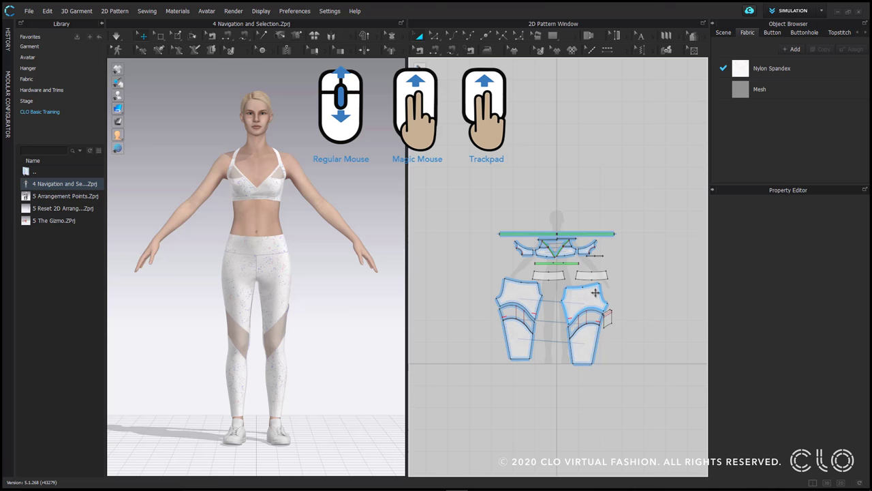
{"action": "scroll", "coordinate": [595, 292], "scroll_direction": "up", "scroll_amount": 5}
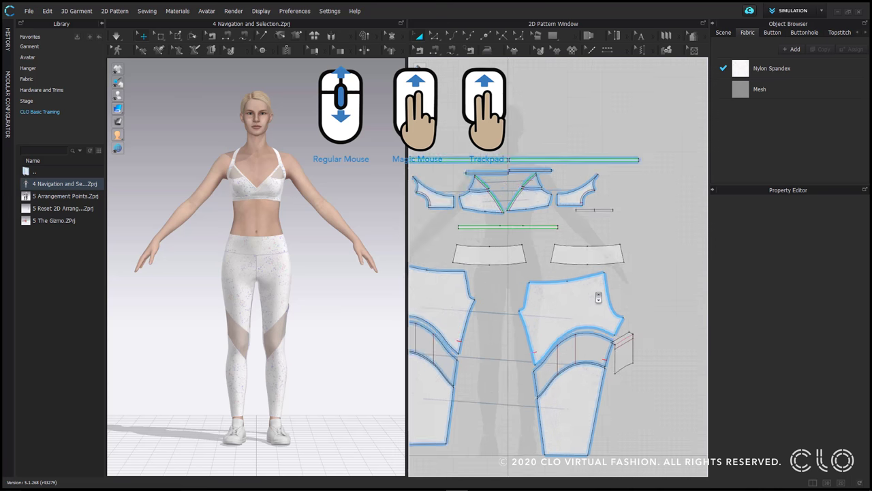
{"action": "scroll", "coordinate": [595, 293], "scroll_direction": "down", "scroll_amount": 3}
{"action": "scroll", "coordinate": [594, 293], "scroll_direction": "up", "scroll_amount": 3}
{"action": "scroll", "coordinate": [593, 294], "scroll_direction": "down", "scroll_amount": 3}
{"action": "scroll", "coordinate": [592, 294], "scroll_direction": "up", "scroll_amount": 4}
Step: Examine the fit of the outfit on the avatar up close and at full length in the 3D window
{"action": "scroll", "coordinate": [300, 273], "scroll_direction": "up", "scroll_amount": 3}
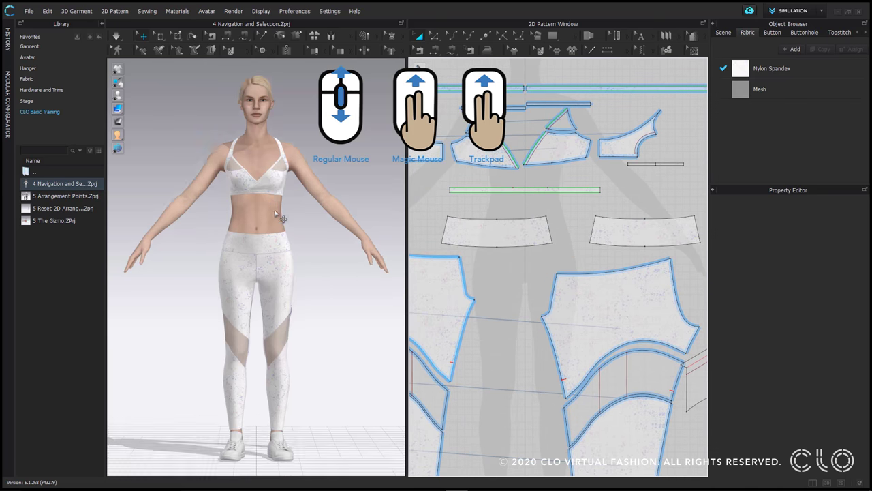
{"action": "scroll", "coordinate": [301, 279], "scroll_direction": "down", "scroll_amount": 4}
{"action": "scroll", "coordinate": [300, 278], "scroll_direction": "up", "scroll_amount": 4}
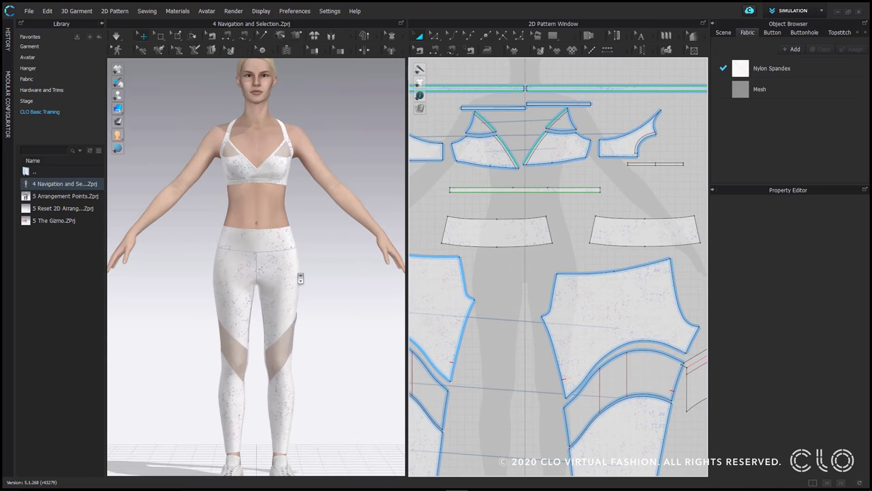
{"action": "scroll", "coordinate": [301, 278], "scroll_direction": "down", "scroll_amount": 3}
{"action": "scroll", "coordinate": [301, 278], "scroll_direction": "up", "scroll_amount": 2}
{"action": "scroll", "coordinate": [301, 278], "scroll_direction": "up", "scroll_amount": 3}
{"action": "scroll", "coordinate": [300, 278], "scroll_direction": "down", "scroll_amount": 3}
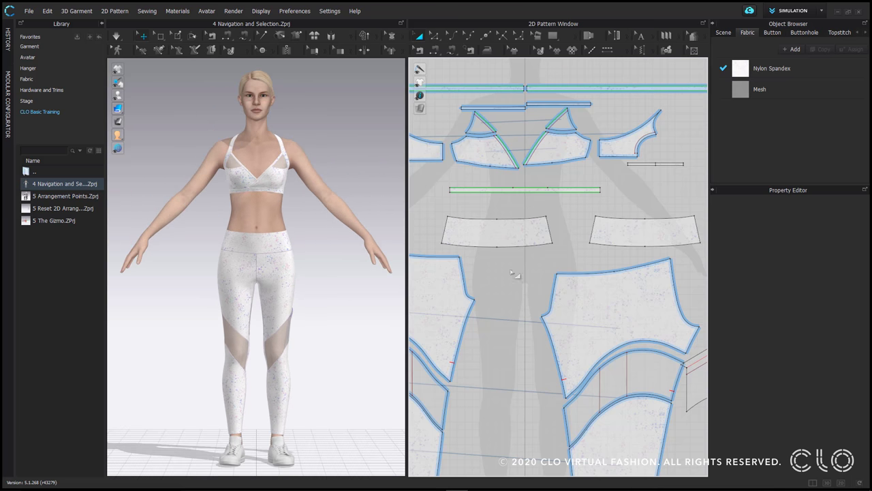
{"action": "scroll", "coordinate": [526, 266], "scroll_direction": "up", "scroll_amount": 3}
{"action": "scroll", "coordinate": [529, 264], "scroll_direction": "down", "scroll_amount": 5}
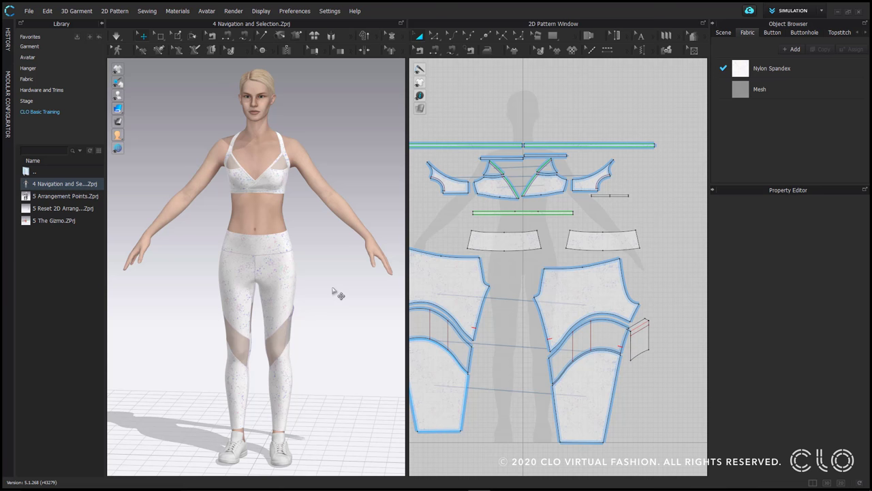
Step: Orbit around the avatar to examine the outfit in side profile, and return to the front view
{"action": "right_click_drag", "start_coordinate": [336, 292], "coordinate": [317, 299]}
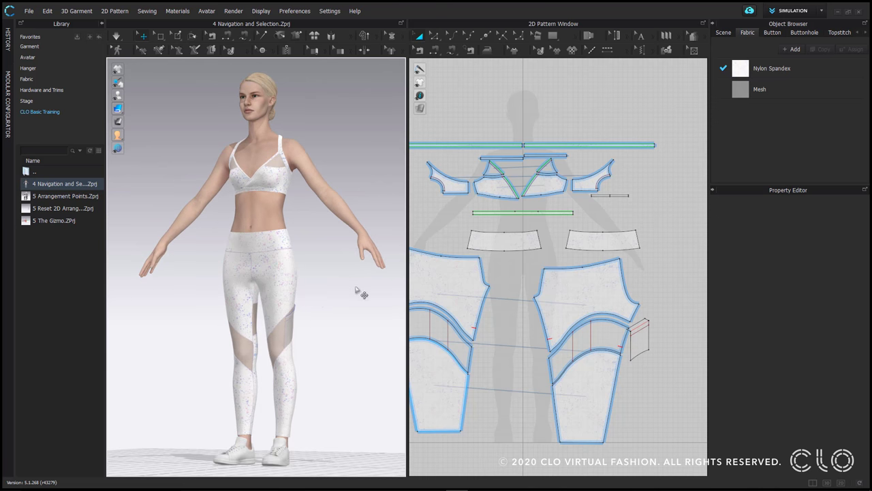
{"action": "right_click_drag", "start_coordinate": [327, 293], "coordinate": [271, 297]}
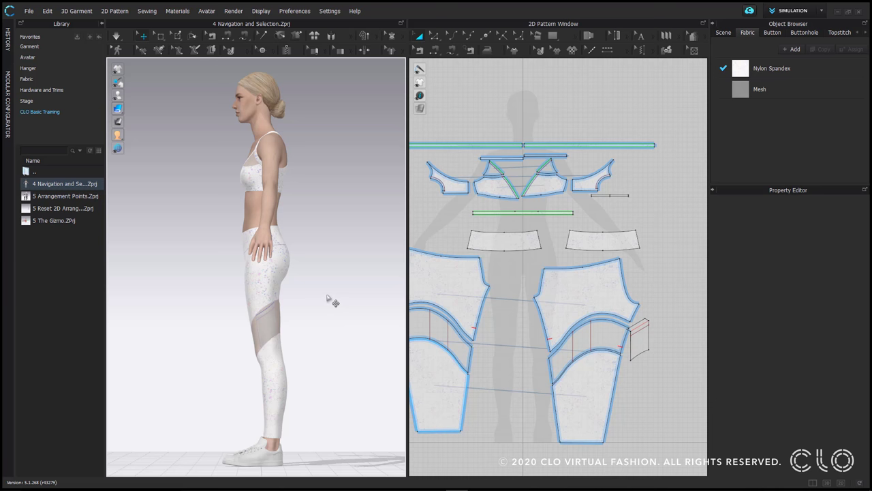
{"action": "right_click_drag", "start_coordinate": [242, 316], "coordinate": [335, 307]}
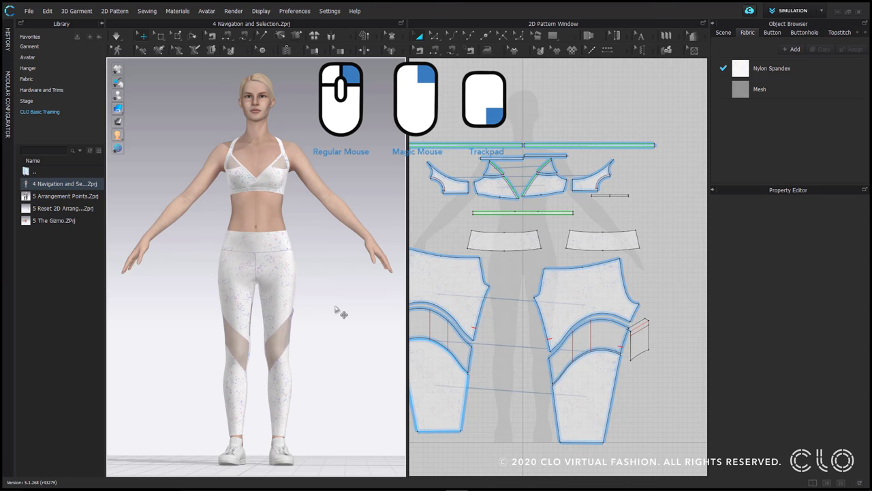
{"action": "mouse_move", "coordinate": [332, 296]}
{"action": "right_mouse_down"}
{"action": "mouse_move", "coordinate": [214, 287]}
{"action": "mouse_move", "coordinate": [179, 294]}
{"action": "mouse_move", "coordinate": [340, 293]}
{"action": "mouse_move", "coordinate": [331, 292]}
{"action": "right_mouse_up"}
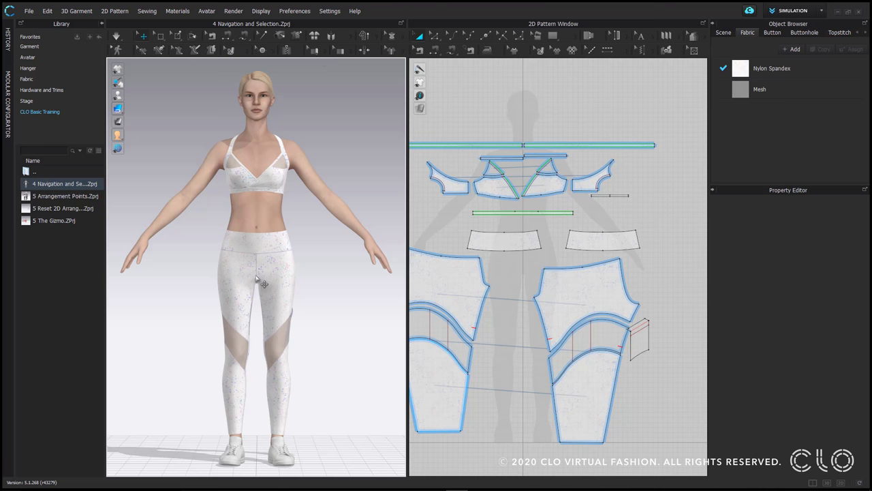
Step: Pan the dressed avatar and the pattern pieces around within the 3D and 2D windows
{"action": "middle_click_drag", "start_coordinate": [264, 284], "coordinate": [244, 270]}
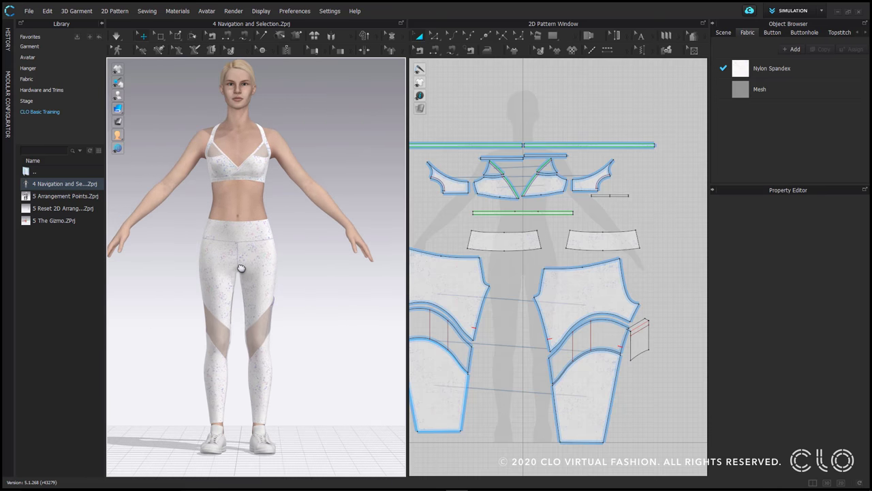
{"action": "middle_click_drag", "start_coordinate": [504, 272], "coordinate": [567, 173]}
{"action": "middle_click_drag", "start_coordinate": [307, 231], "coordinate": [326, 229]}
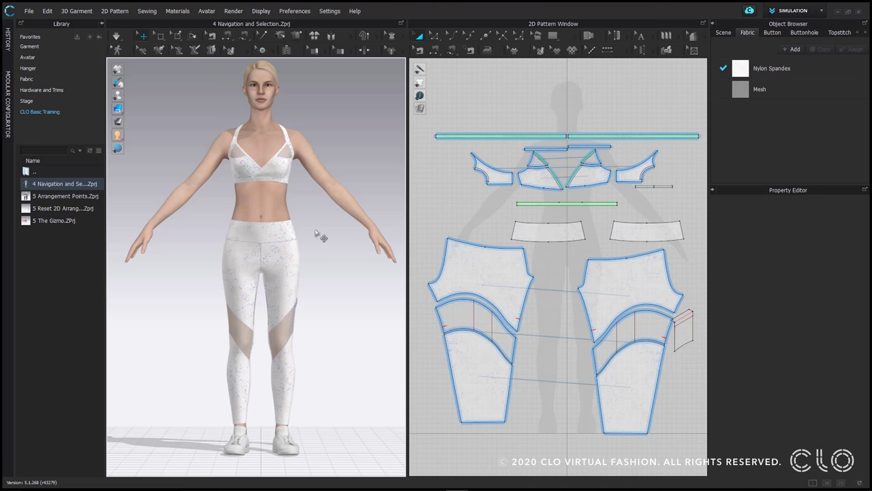
{"action": "middle_click_drag", "start_coordinate": [306, 306], "coordinate": [323, 235]}
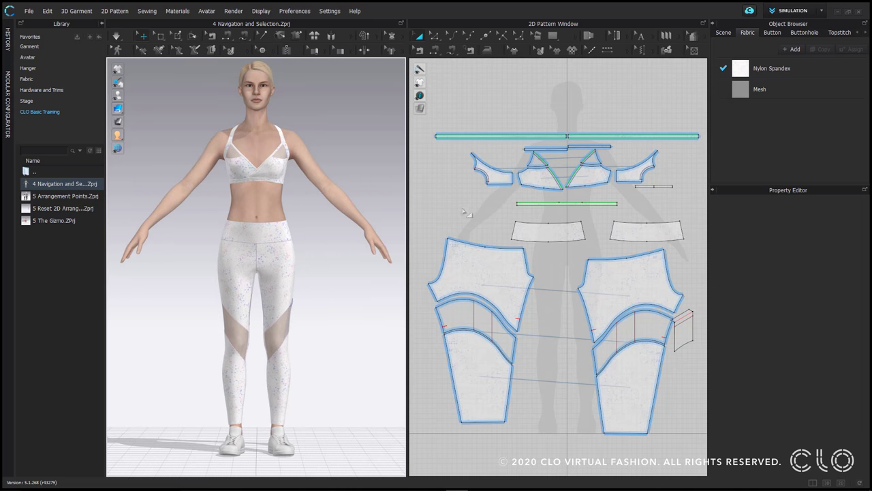
{"action": "scroll", "coordinate": [500, 213], "scroll_direction": "up", "scroll_amount": 2}
{"action": "middle_click_drag", "start_coordinate": [554, 247], "coordinate": [483, 230]}
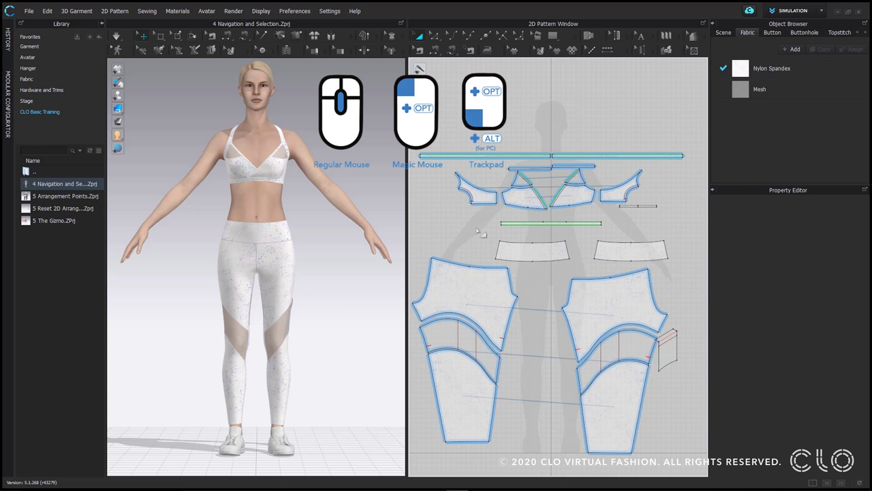
{"action": "mouse_move", "coordinate": [476, 233]}
{"action": "middle_mouse_down"}
{"action": "mouse_move", "coordinate": [489, 250]}
{"action": "mouse_move", "coordinate": [471, 225]}
{"action": "mouse_move", "coordinate": [485, 205]}
{"action": "mouse_move", "coordinate": [469, 258]}
{"action": "mouse_move", "coordinate": [483, 228]}
{"action": "middle_mouse_up"}
{"action": "mouse_move", "coordinate": [253, 297]}
{"action": "middle_mouse_down"}
{"action": "mouse_move", "coordinate": [284, 317]}
{"action": "mouse_move", "coordinate": [268, 214]}
{"action": "mouse_move", "coordinate": [282, 250]}
{"action": "mouse_move", "coordinate": [267, 301]}
{"action": "mouse_move", "coordinate": [236, 295]}
{"action": "mouse_move", "coordinate": [222, 265]}
{"action": "mouse_move", "coordinate": [239, 288]}
{"action": "middle_mouse_up"}
{"action": "middle_click_drag", "start_coordinate": [539, 255], "coordinate": [512, 264]}
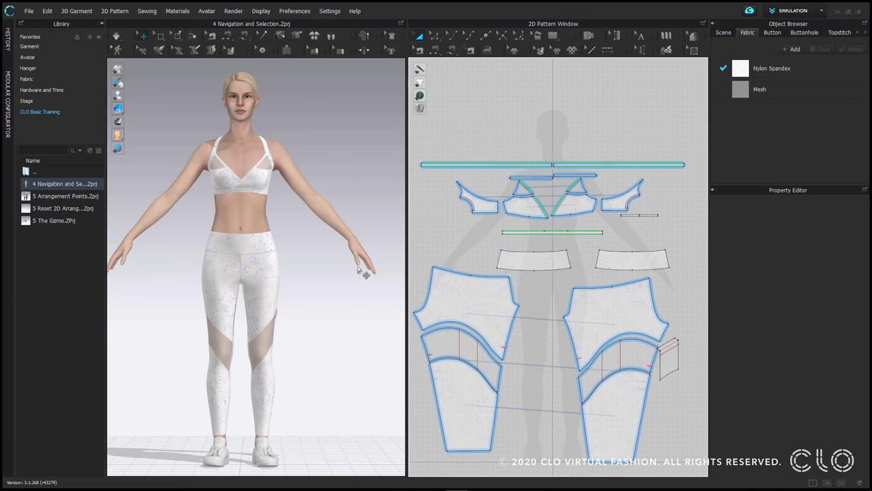
Step: Orbit around the avatar to view the outfit from several angles, selecting the avatar's arms and clearing that selection
{"action": "right_click_drag", "start_coordinate": [302, 298], "coordinate": [318, 282]}
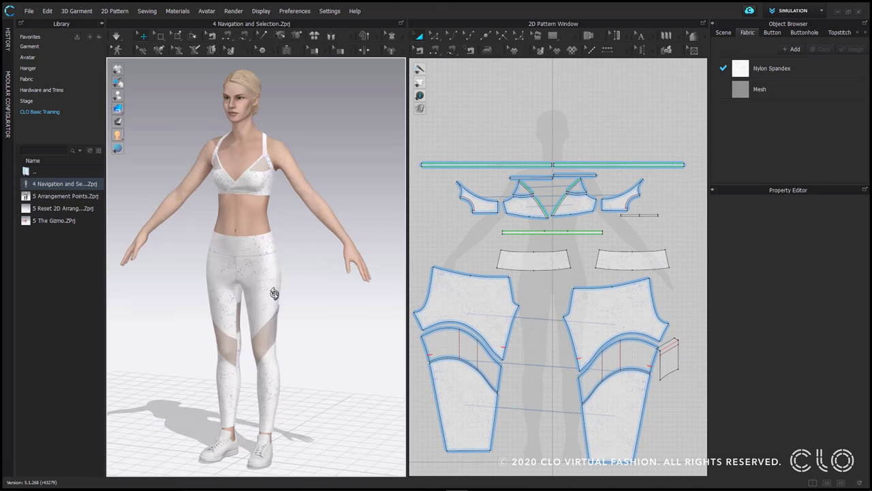
{"action": "right_click_drag", "start_coordinate": [273, 294], "coordinate": [378, 266]}
{"action": "left_click", "coordinate": [357, 249]}
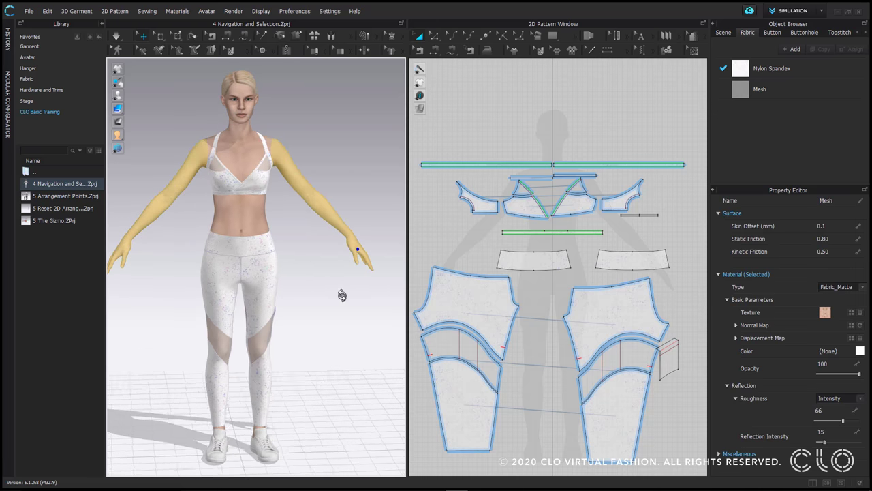
{"action": "right_click_drag", "start_coordinate": [337, 297], "coordinate": [318, 294]}
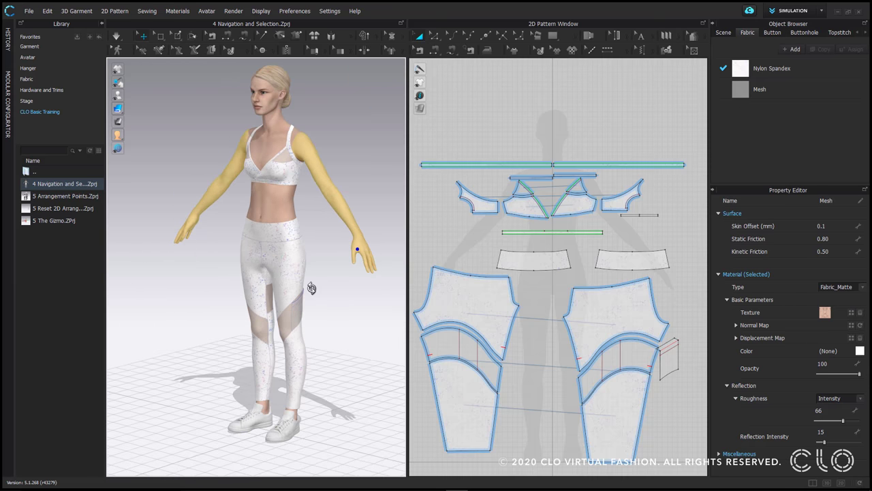
{"action": "left_click", "coordinate": [382, 196]}
{"action": "right_click_drag", "start_coordinate": [234, 295], "coordinate": [270, 300]}
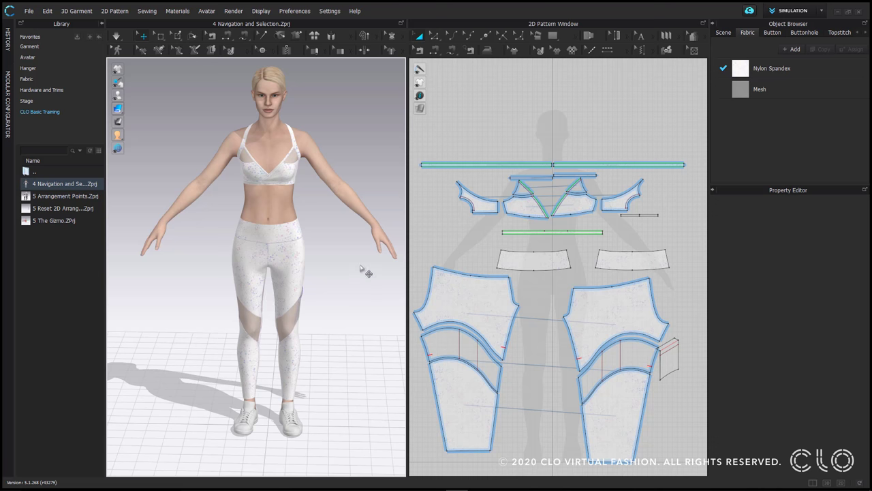
Step: Switch the avatar's 3D view from a rotated close-up to the Front preset, 3/4 Left, and back to Front
{"action": "scroll", "coordinate": [298, 159], "scroll_direction": "up", "scroll_amount": 2}
{"action": "scroll", "coordinate": [306, 229], "scroll_direction": "up", "scroll_amount": 2}
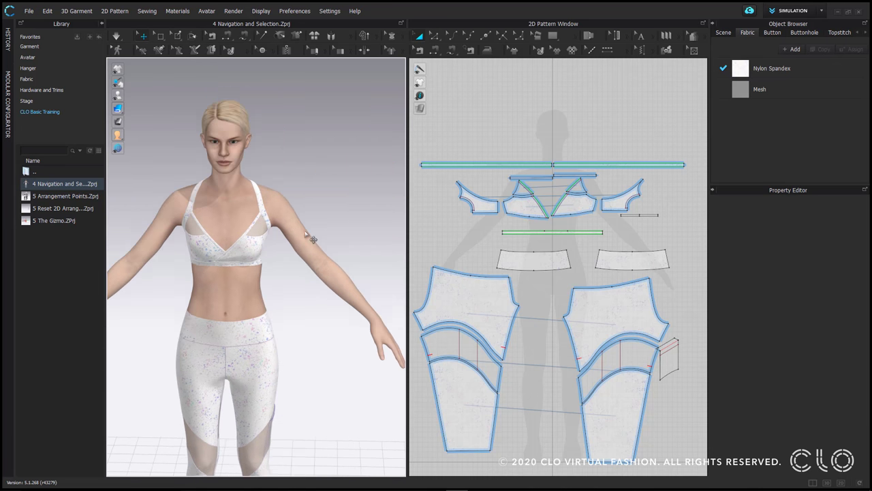
{"action": "right_click_drag", "start_coordinate": [306, 230], "coordinate": [335, 195]}
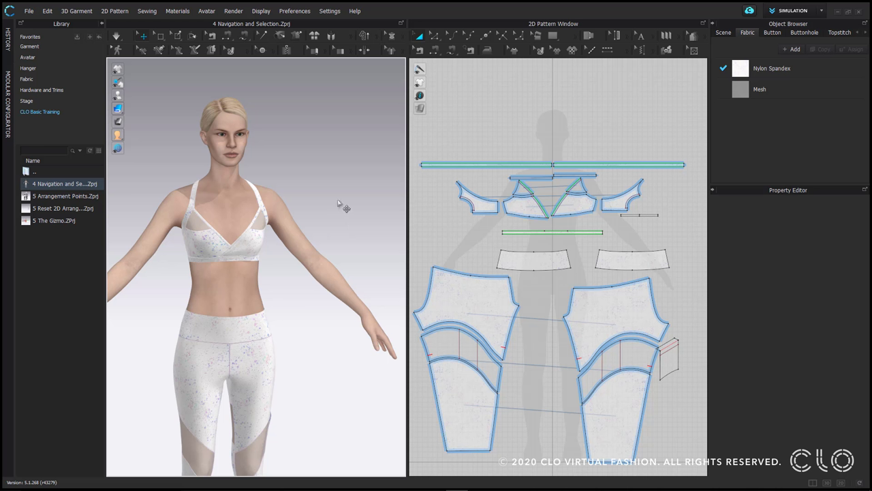
{"action": "right_click", "coordinate": [329, 111]}
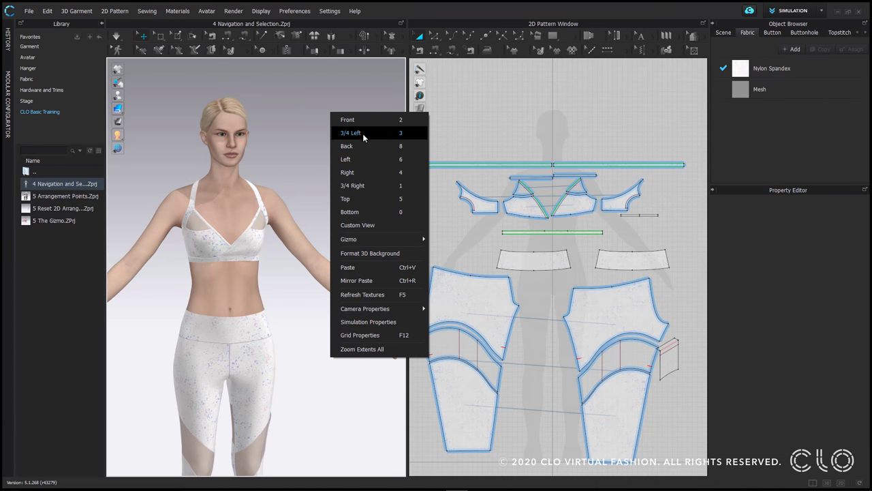
{"action": "left_click", "coordinate": [361, 123]}
{"action": "right_click", "coordinate": [361, 125]}
{"action": "left_click", "coordinate": [372, 148]}
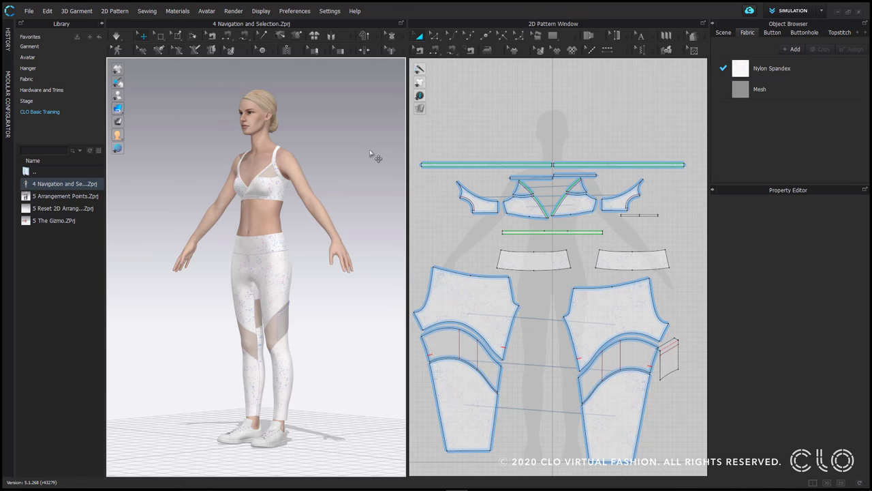
{"action": "right_click", "coordinate": [358, 98]}
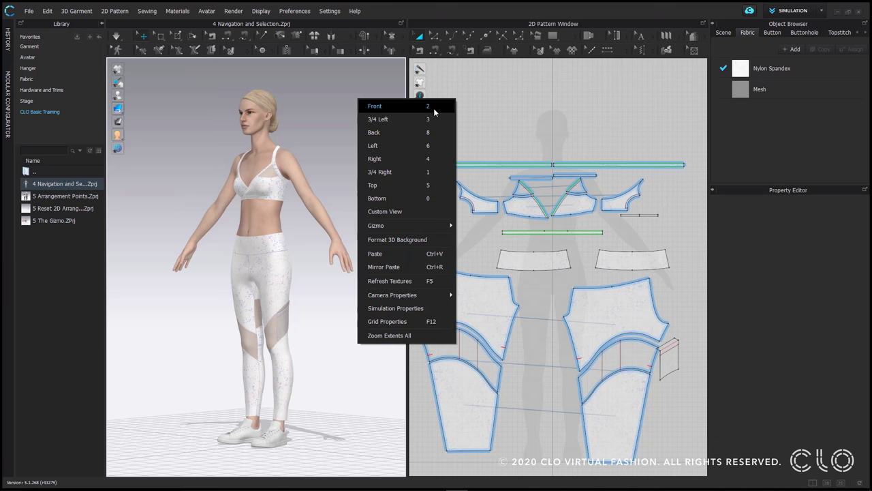
{"action": "left_click", "coordinate": [430, 109]}
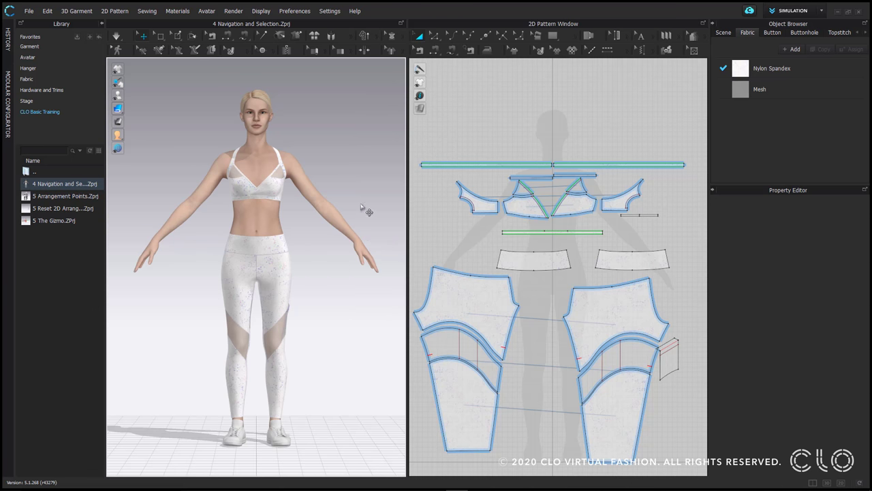
Step: Move the avatar completely out of sight in the 3D window and restore the front view
{"action": "scroll", "coordinate": [364, 209], "scroll_direction": "down", "scroll_amount": 3}
{"action": "scroll", "coordinate": [363, 210], "scroll_direction": "down", "scroll_amount": 5}
{"action": "middle_click_drag", "start_coordinate": [362, 206], "coordinate": [115, 386]}
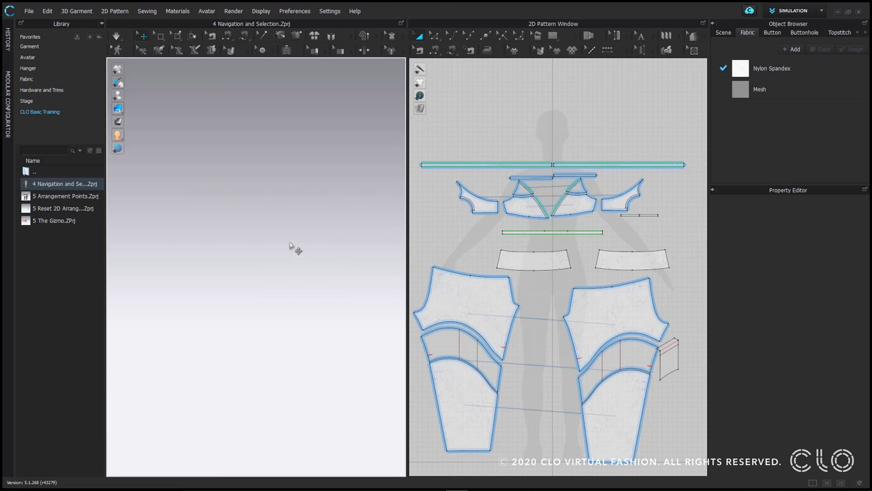
{"action": "key", "text": "2"}
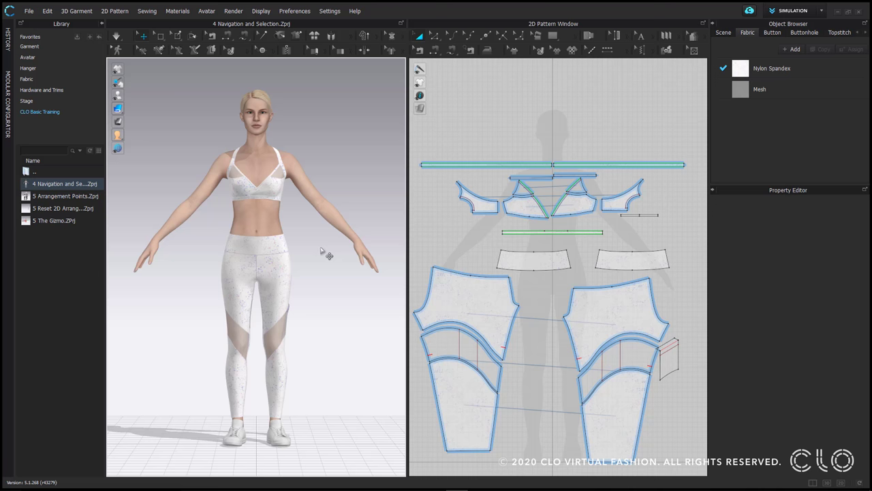
Step: Orbit around the avatar to see the outfit from the side and back
{"action": "right_click_drag", "start_coordinate": [325, 253], "coordinate": [333, 296]}
{"action": "right_click_drag", "start_coordinate": [282, 294], "coordinate": [180, 313]}
{"action": "right_click_drag", "start_coordinate": [279, 307], "coordinate": [360, 313]}
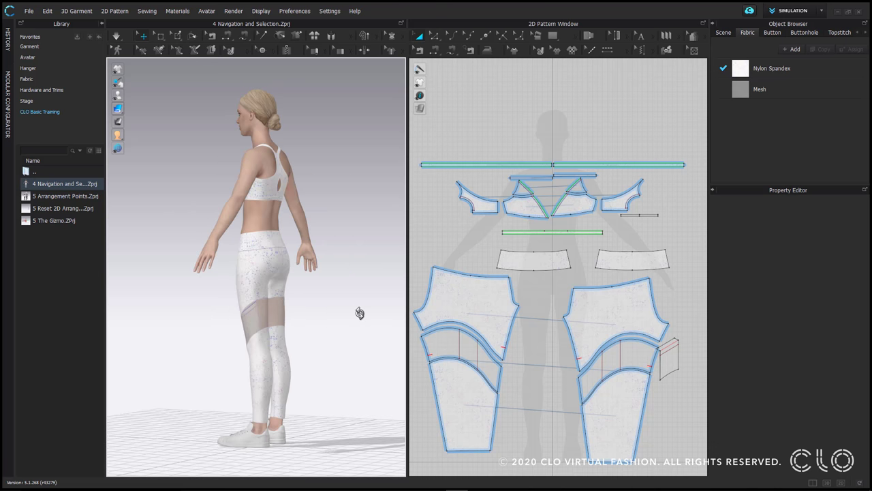
Step: Shrink the pattern pieces in the 2D window and fit them all back into view with Zoom Extents All
{"action": "scroll", "coordinate": [628, 253], "scroll_direction": "down", "scroll_amount": 10}
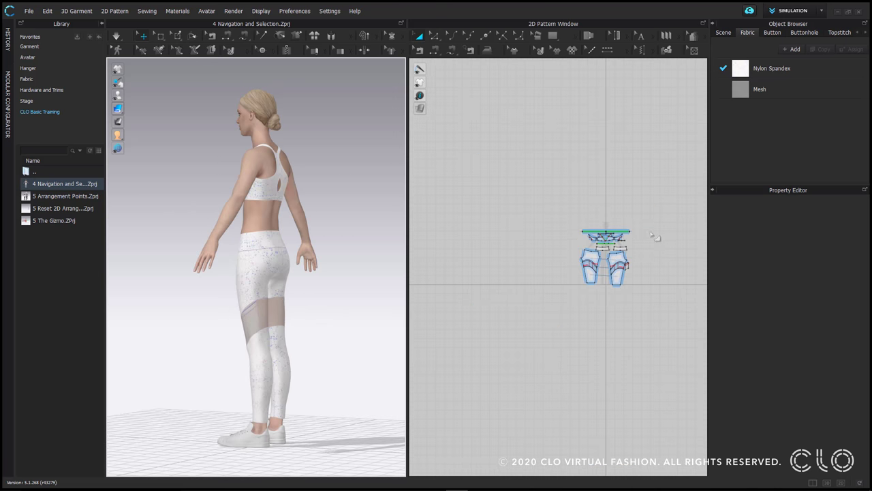
{"action": "right_click", "coordinate": [533, 196]}
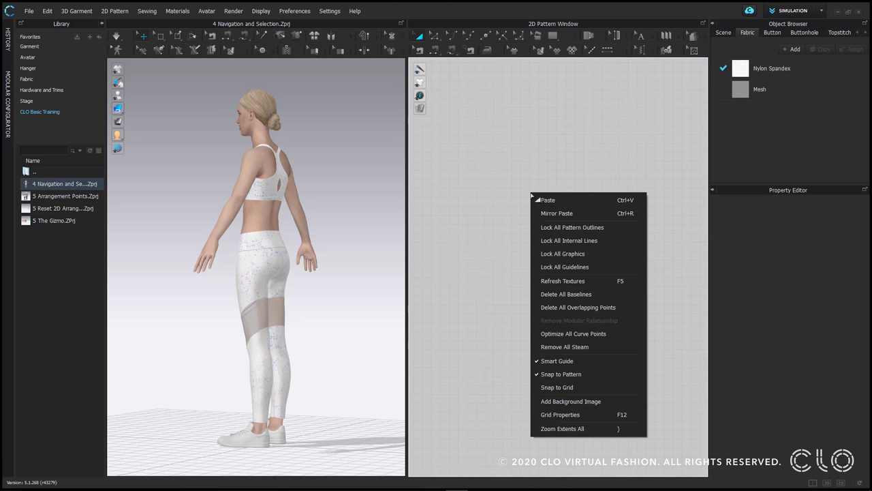
{"action": "left_click", "coordinate": [594, 430]}
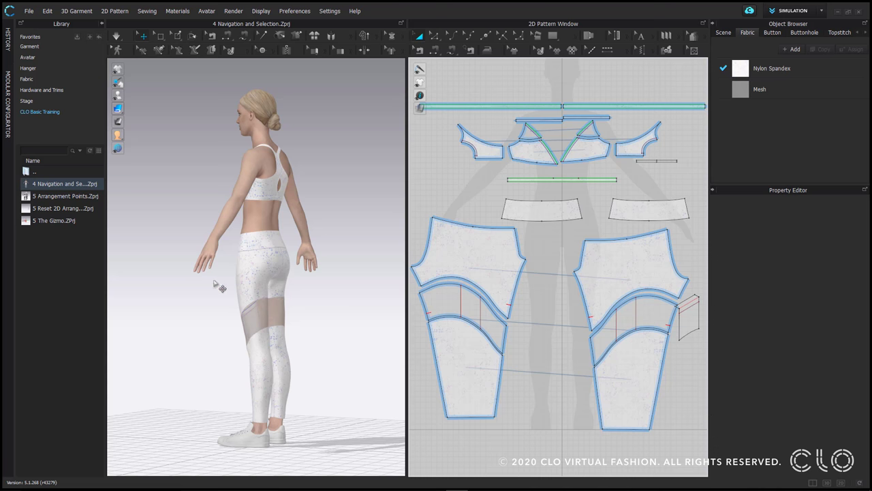
Step: Select the bra strap on the avatar's right shoulder and center the 3D view on it
{"action": "right_click_drag", "start_coordinate": [218, 283], "coordinate": [340, 282]}
{"action": "key", "text": "2"}
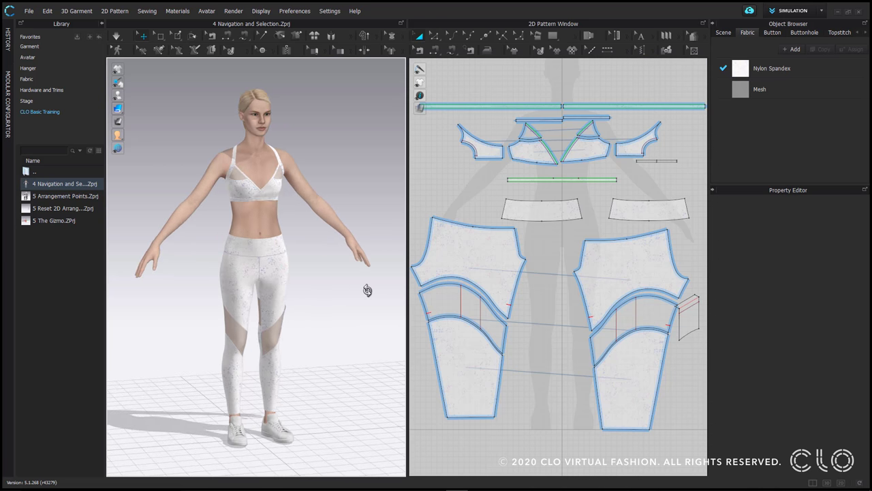
{"action": "left_click", "coordinate": [237, 156]}
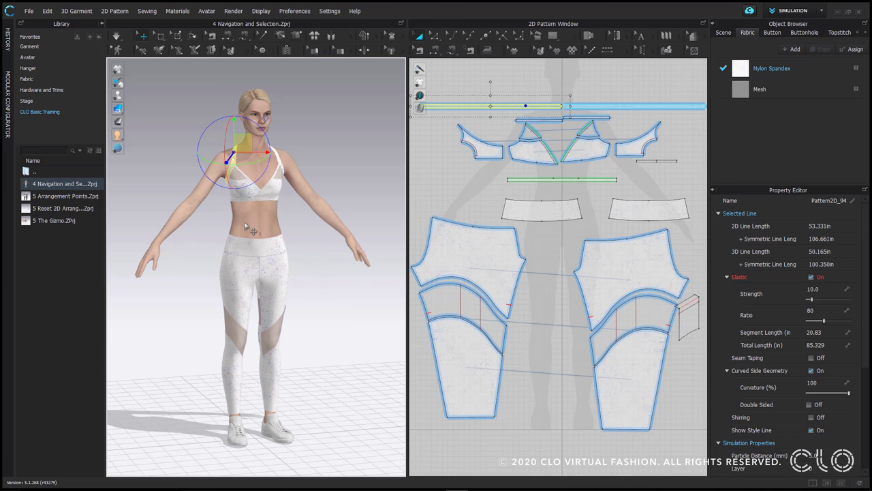
{"action": "key", "text": "z"}
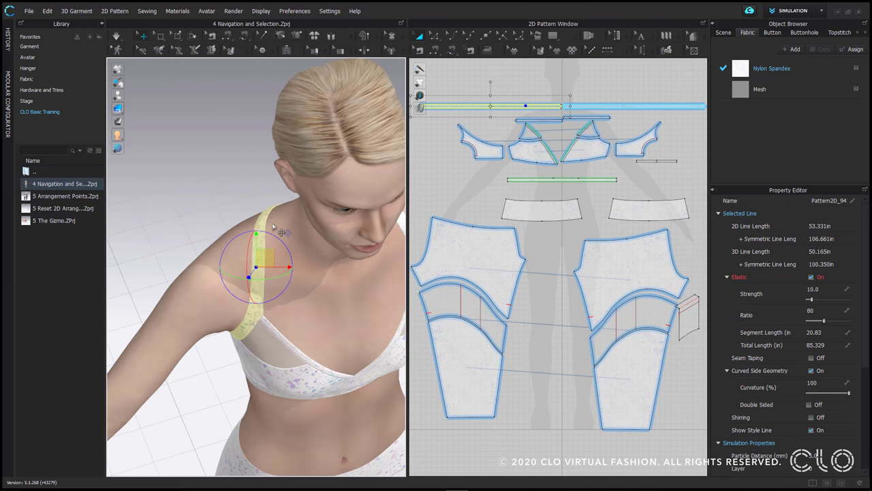
{"action": "right_click_drag", "start_coordinate": [351, 408], "coordinate": [259, 258]}
Step: Select the mesh panel at the avatar's right knee and inspect it up close from different angles
{"action": "left_click", "coordinate": [259, 257]}
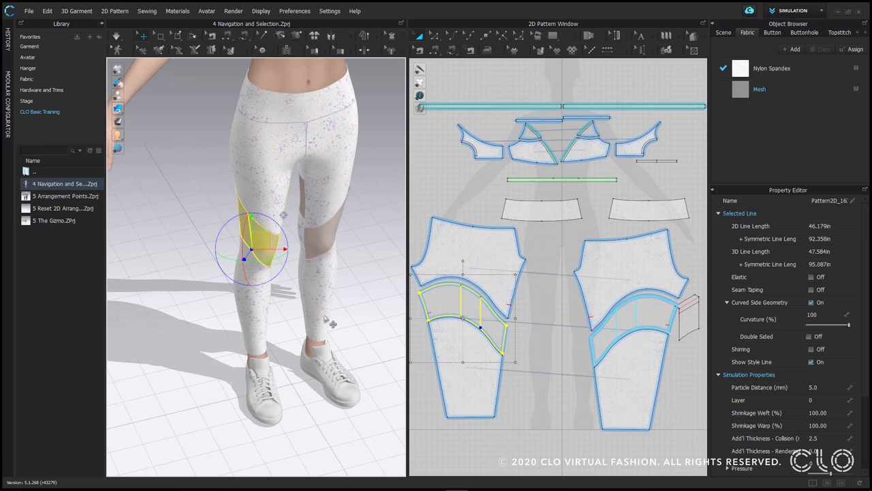
{"action": "scroll", "coordinate": [326, 319], "scroll_direction": "up", "scroll_amount": 6}
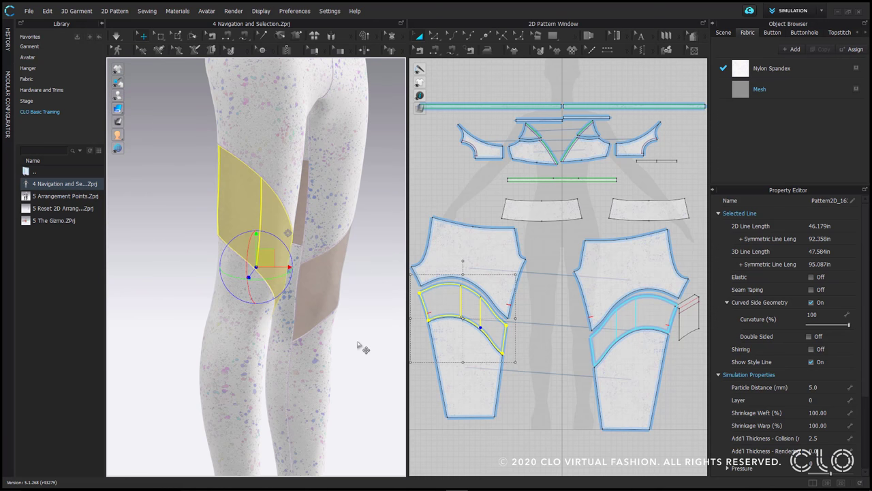
{"action": "scroll", "coordinate": [362, 349], "scroll_direction": "down", "scroll_amount": 5}
{"action": "right_click_drag", "start_coordinate": [220, 334], "coordinate": [293, 356]}
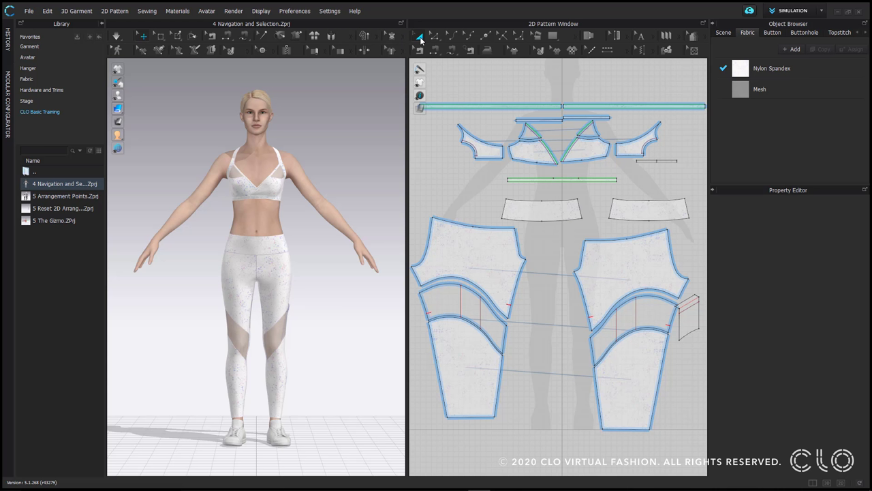
Step: Display the seam lines on the garment by activating a sewing tool, and return to the Transform Pattern tool
{"action": "left_click", "coordinate": [230, 38]}
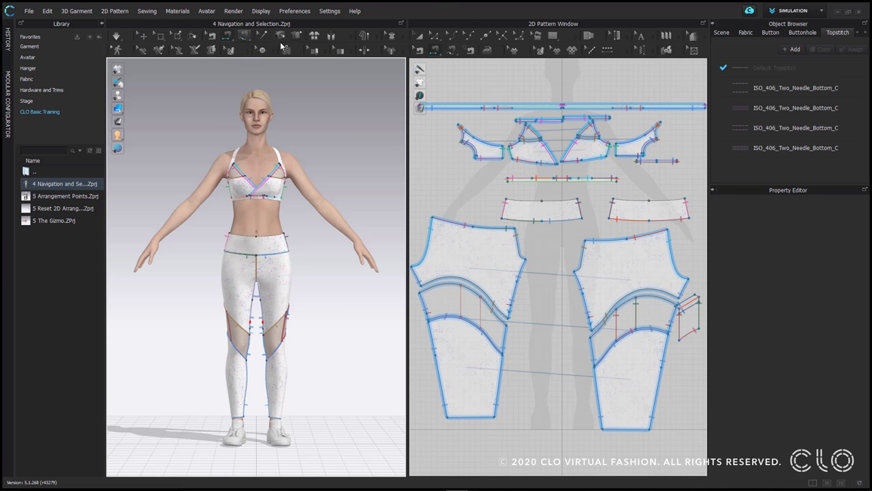
{"action": "left_click", "coordinate": [419, 36]}
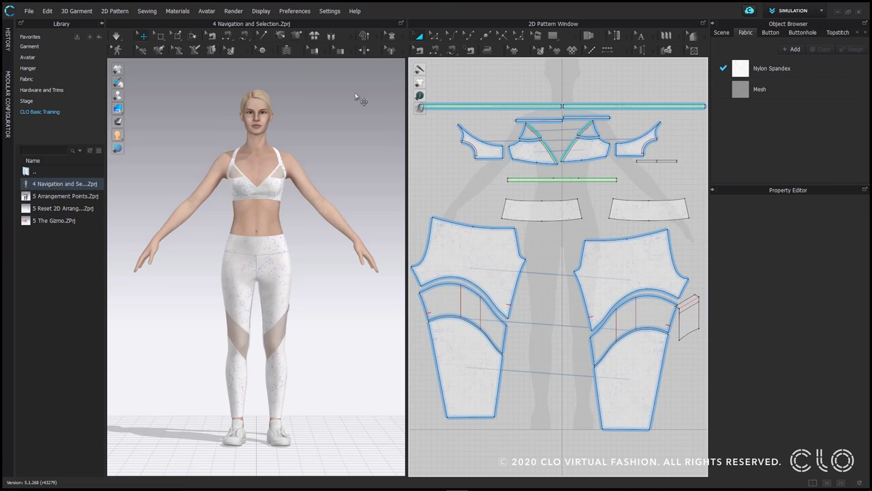
Step: Select each front bra cup in turn on the avatar, followed by the front waistband of the leggings
{"action": "left_click", "coordinate": [277, 194]}
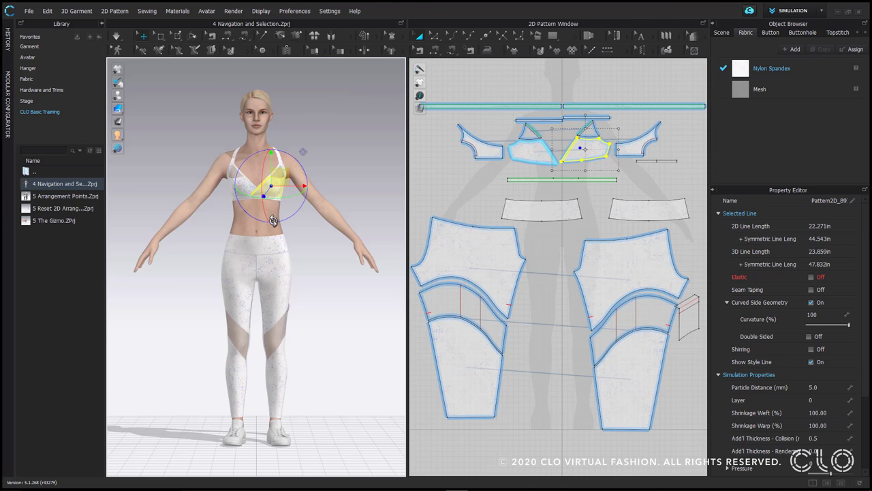
{"action": "left_click", "coordinate": [249, 179]}
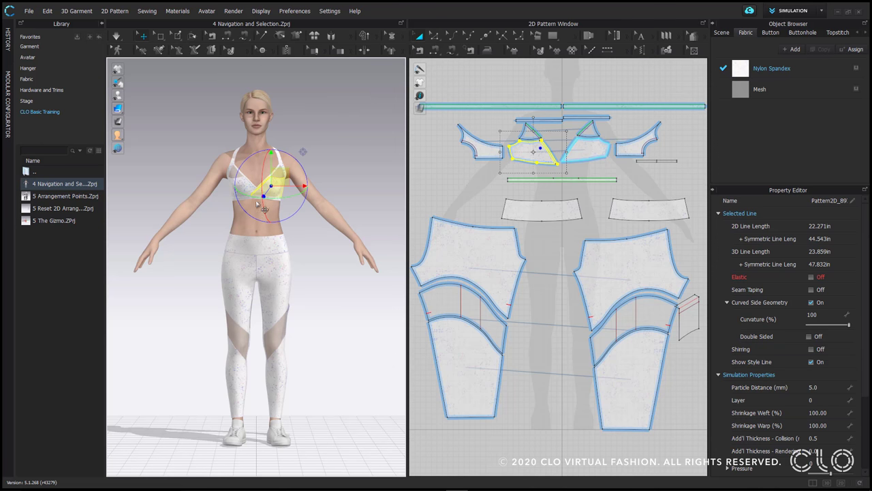
{"action": "left_click", "coordinate": [265, 247]}
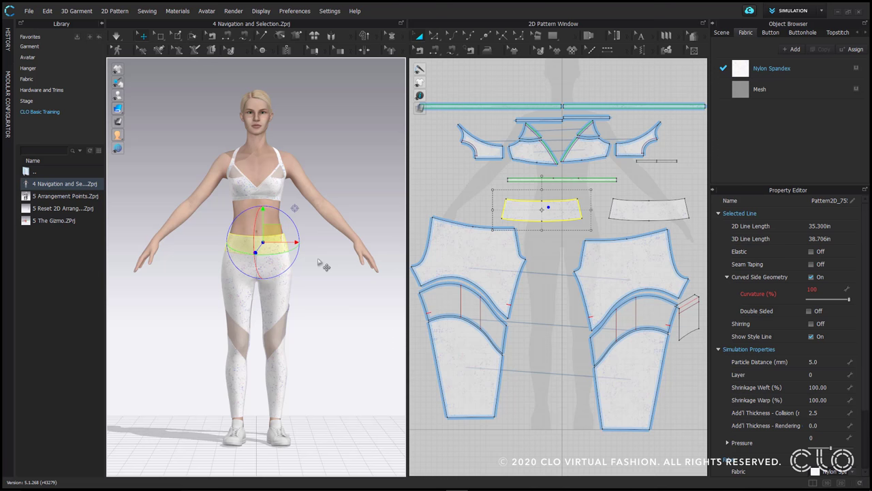
Step: Select the bra strap on the avatar's left side in a close three-quarter view of the upper body
{"action": "scroll", "coordinate": [308, 175], "scroll_direction": "up", "scroll_amount": 3}
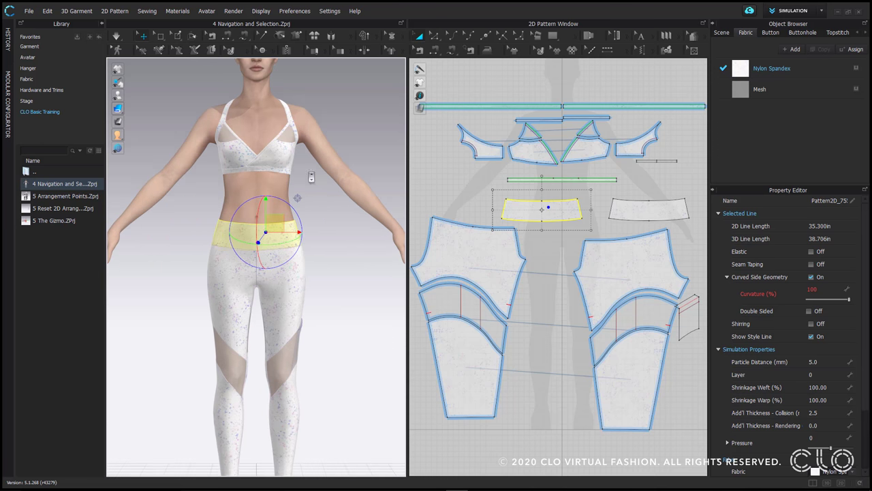
{"action": "scroll", "coordinate": [308, 176], "scroll_direction": "up", "scroll_amount": 3}
{"action": "scroll", "coordinate": [358, 238], "scroll_direction": "up", "scroll_amount": 2}
{"action": "right_click_drag", "start_coordinate": [359, 251], "coordinate": [265, 250]}
{"action": "scroll", "coordinate": [323, 193], "scroll_direction": "up", "scroll_amount": 2}
{"action": "right_click_drag", "start_coordinate": [323, 192], "coordinate": [270, 259]}
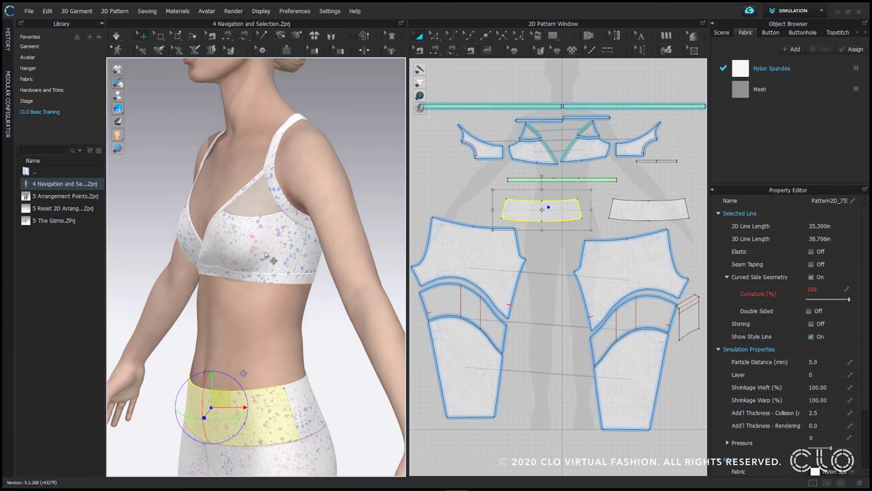
{"action": "left_click", "coordinate": [300, 220]}
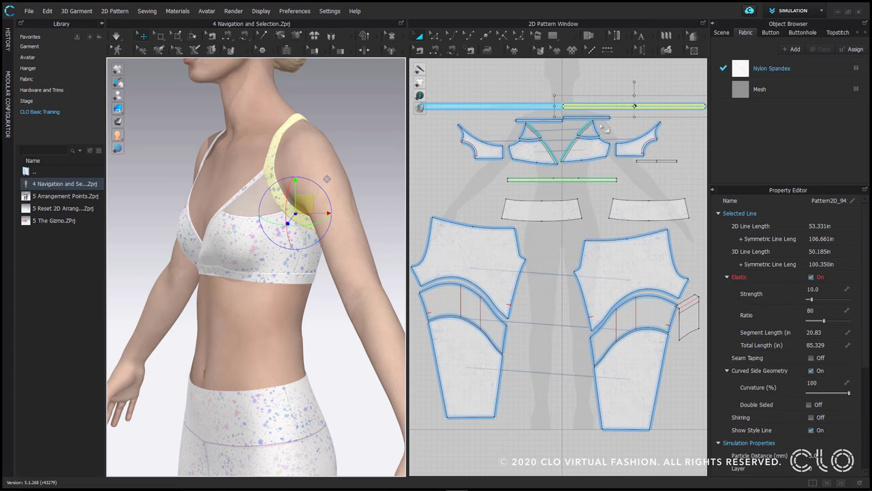
Step: Examine the selected bra strap and the surrounding pattern pieces in the 2D Pattern window, both close up and in overview
{"action": "scroll", "coordinate": [633, 129], "scroll_direction": "down", "scroll_amount": 2}
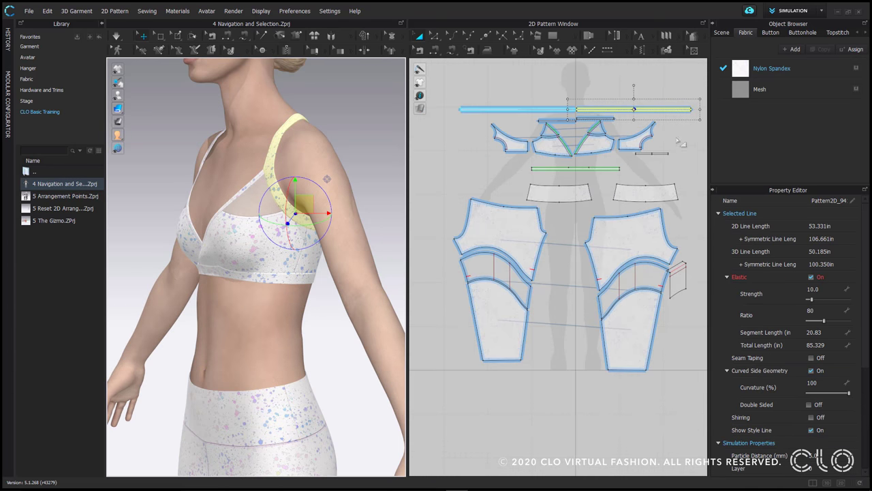
{"action": "scroll", "coordinate": [673, 137], "scroll_direction": "up", "scroll_amount": 5}
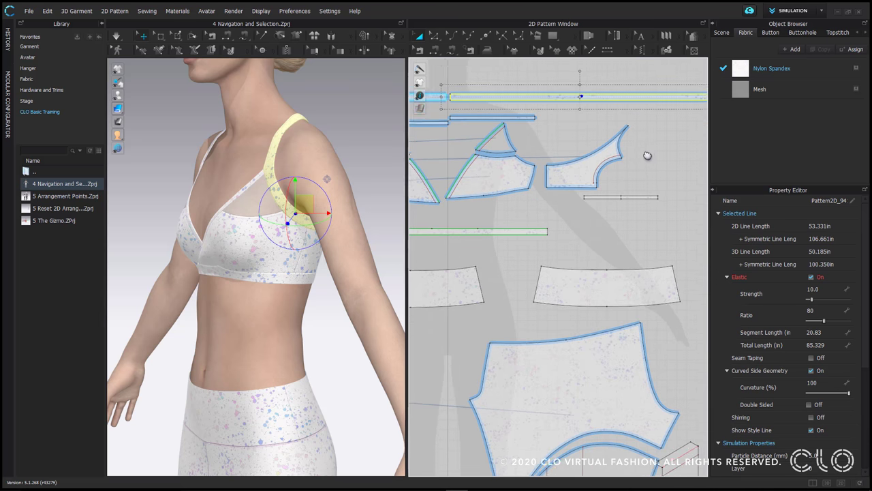
{"action": "scroll", "coordinate": [647, 158], "scroll_direction": "up", "scroll_amount": 1}
{"action": "scroll", "coordinate": [571, 145], "scroll_direction": "up", "scroll_amount": 4}
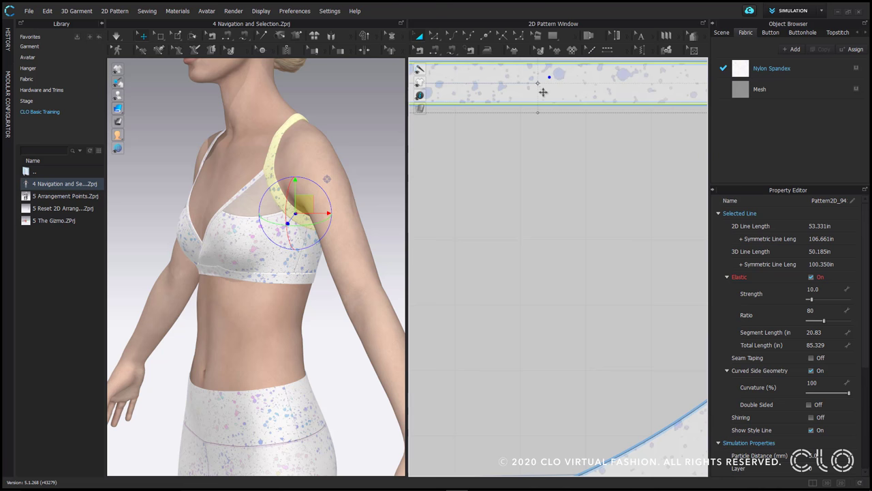
{"action": "scroll", "coordinate": [556, 123], "scroll_direction": "down", "scroll_amount": 5}
{"action": "right_click_drag", "start_coordinate": [571, 249], "coordinate": [686, 185]}
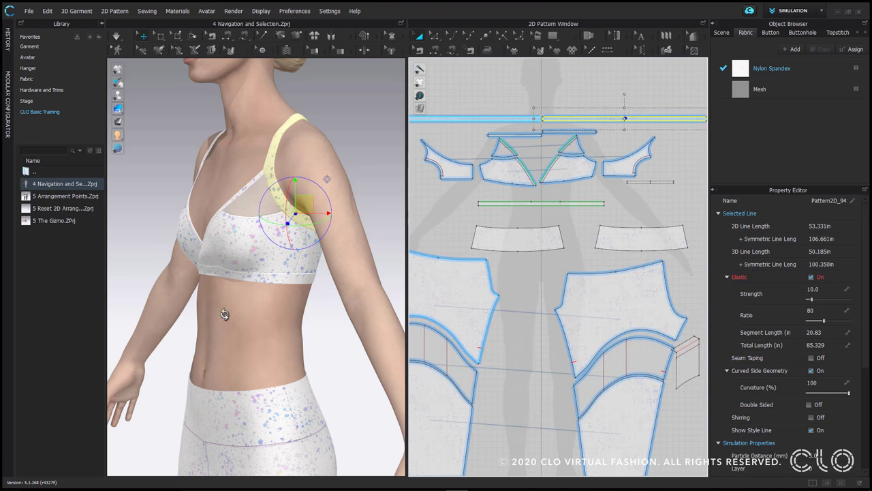
Step: Select the upper front leg panel of the leggings on the avatar's left side, seen from the front
{"action": "right_click_drag", "start_coordinate": [237, 320], "coordinate": [286, 316]}
{"action": "left_click", "coordinate": [229, 268]}
{"action": "scroll", "coordinate": [272, 302], "scroll_direction": "down", "scroll_amount": 3}
{"action": "middle_click_drag", "start_coordinate": [288, 302], "coordinate": [337, 250]}
{"action": "left_click", "coordinate": [294, 314]}
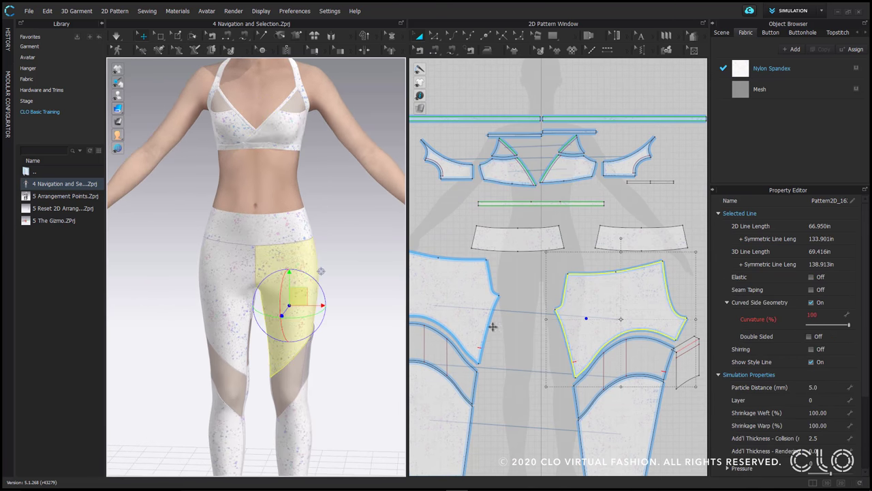
Step: Show all pattern pieces and the nearly full avatar, and select the upper front leg panel on the avatar's right side
{"action": "scroll", "coordinate": [495, 330], "scroll_direction": "down", "scroll_amount": 3}
{"action": "scroll", "coordinate": [590, 304], "scroll_direction": "down", "scroll_amount": 1}
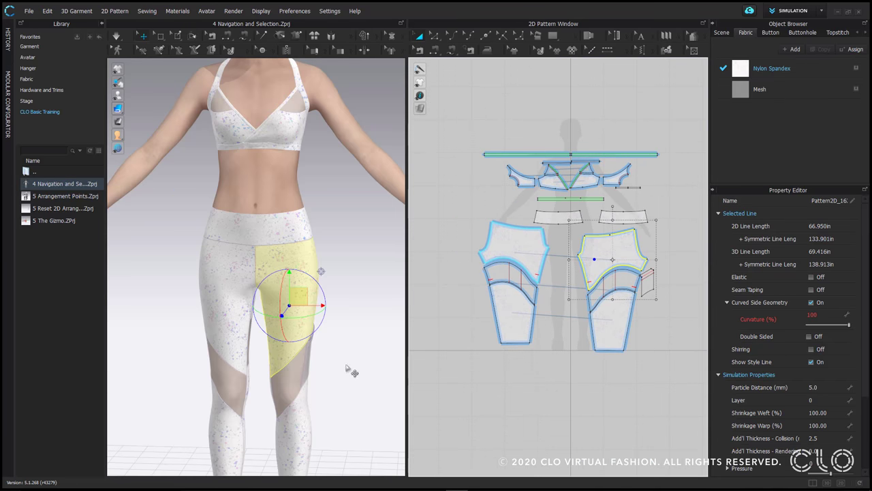
{"action": "mouse_move", "coordinate": [345, 361]}
{"action": "right_mouse_down"}
{"action": "mouse_move", "coordinate": [351, 374]}
{"action": "mouse_move", "coordinate": [286, 376]}
{"action": "mouse_move", "coordinate": [399, 375]}
{"action": "mouse_move", "coordinate": [334, 374]}
{"action": "mouse_move", "coordinate": [341, 370]}
{"action": "right_mouse_up"}
{"action": "scroll", "coordinate": [344, 357], "scroll_direction": "down", "scroll_amount": 2}
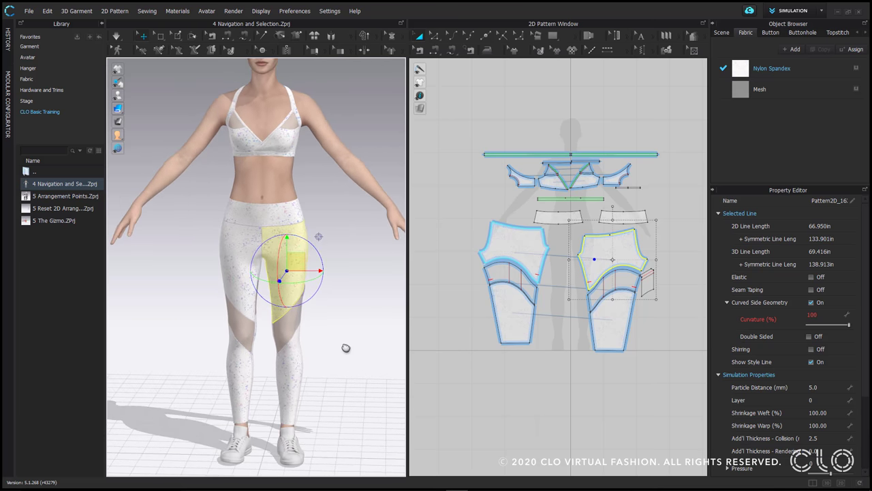
{"action": "right_click_drag", "start_coordinate": [359, 337], "coordinate": [368, 338]}
{"action": "left_click", "coordinate": [222, 265]}
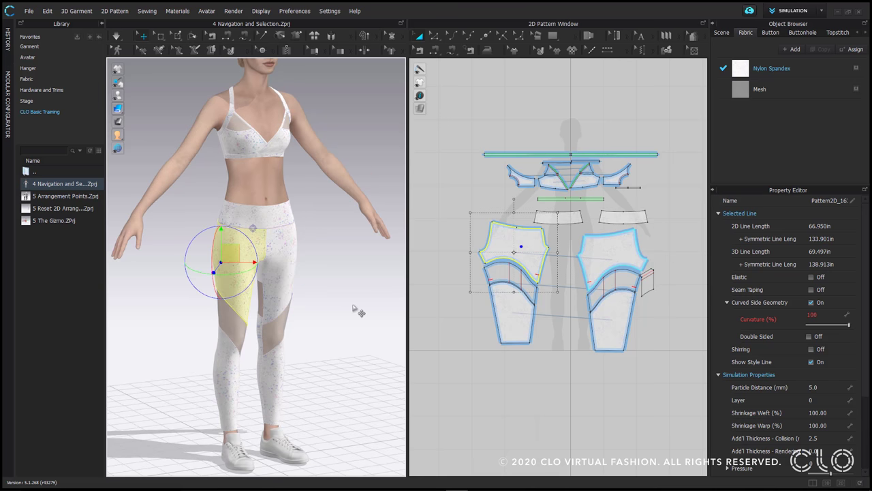
Step: Select the upper leg panels alternately in the 2D and 3D windows, plus the avatar's left lower leg piece in 2D
{"action": "left_click", "coordinate": [584, 290]}
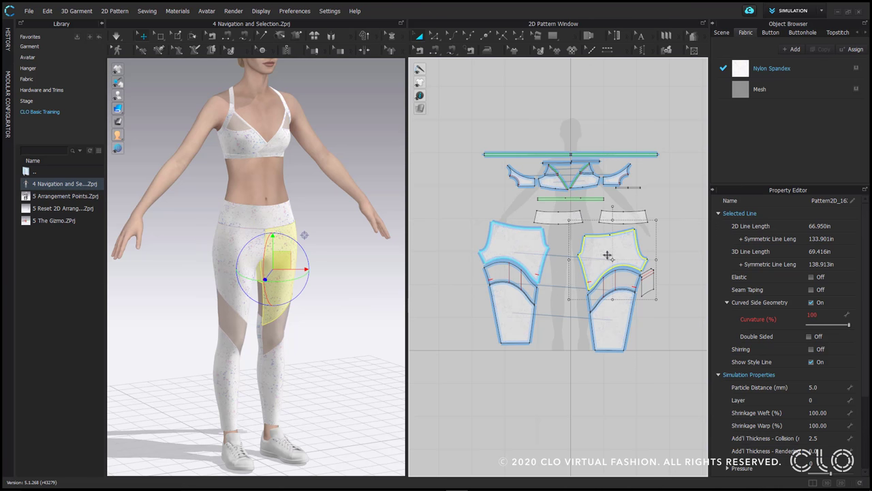
{"action": "left_click", "coordinate": [219, 240]}
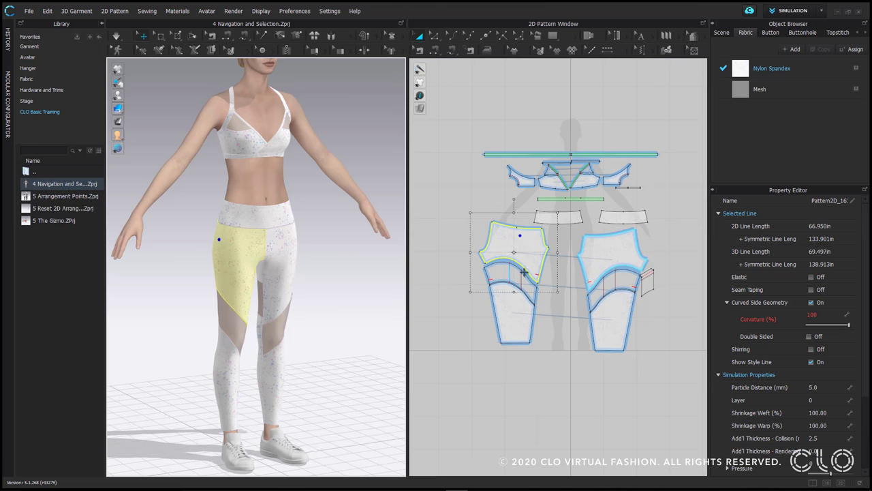
{"action": "left_click", "coordinate": [604, 246]}
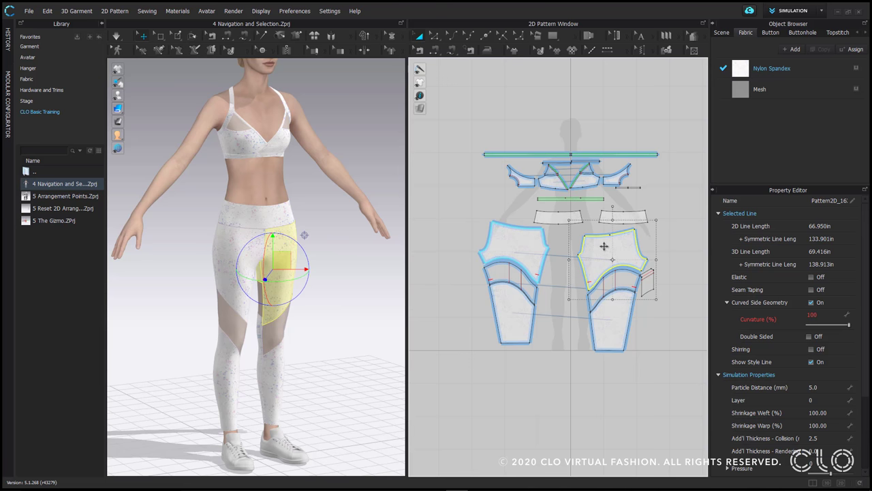
{"action": "left_click", "coordinate": [614, 315]}
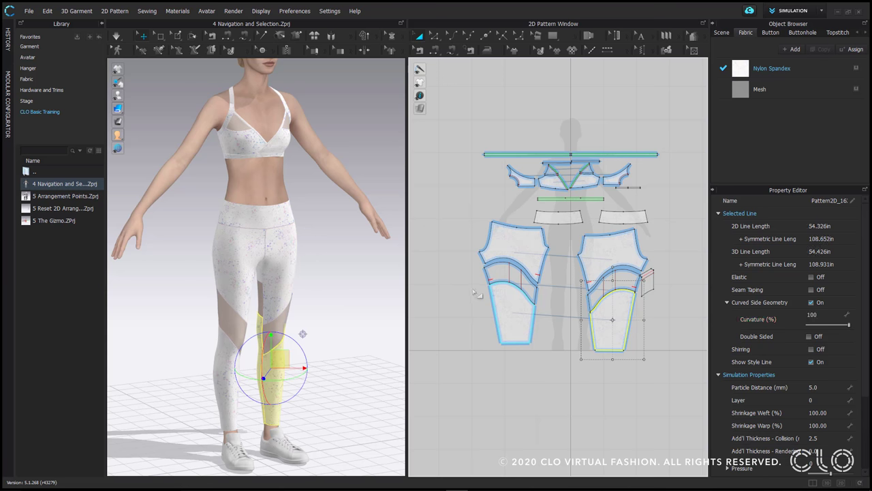
{"action": "left_click", "coordinate": [604, 240]}
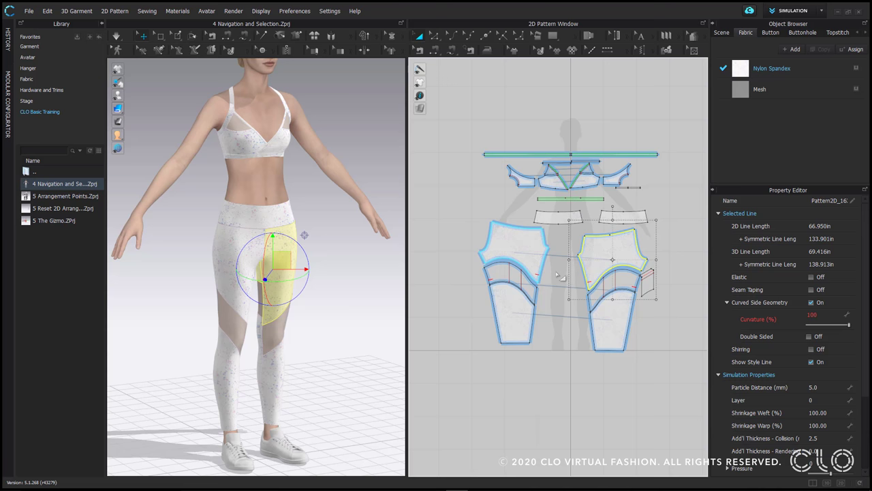
Step: Select the front waistband, the right upper leg piece and the right lower leg piece one at a time in the 2D window
{"action": "left_click", "coordinate": [546, 216]}
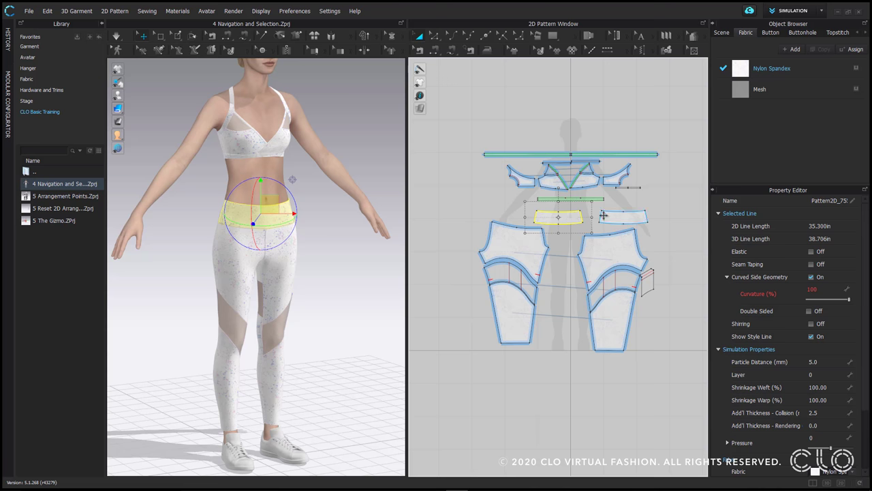
{"action": "left_click", "coordinate": [533, 254]}
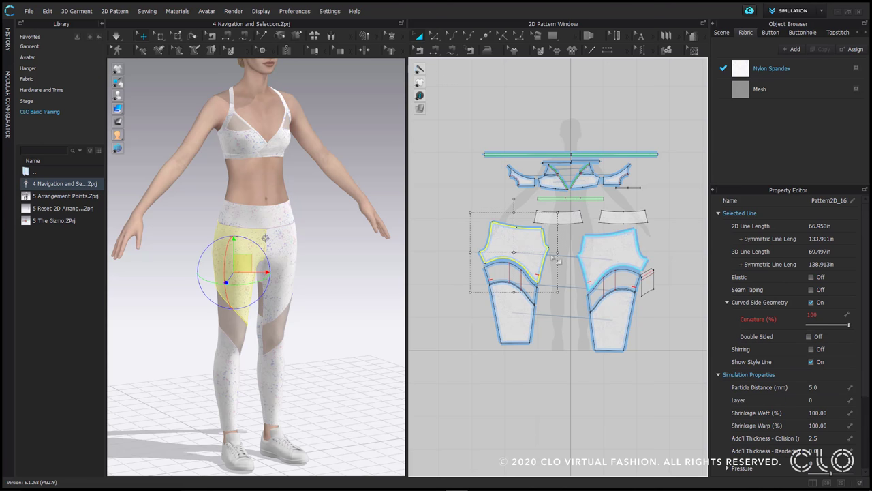
{"action": "left_click", "coordinate": [521, 319]}
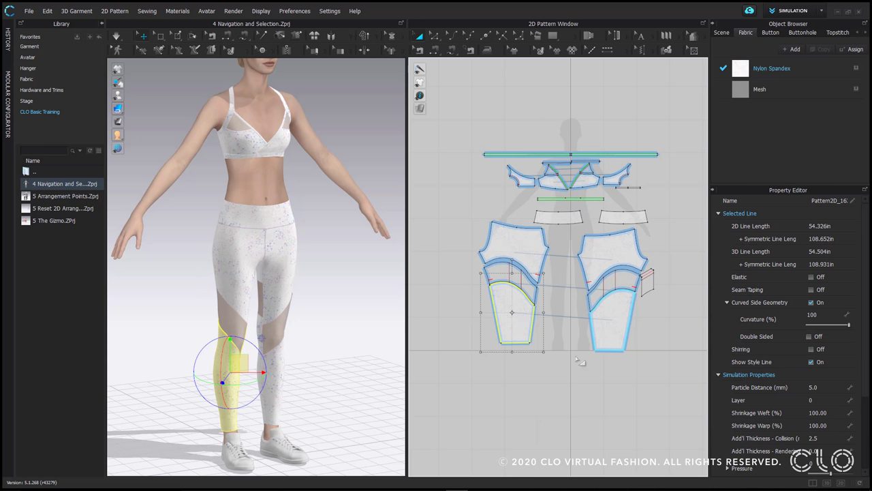
Step: Select both lower leg pieces together in the 2D window, move them slightly down, and clear the selection
{"action": "left_click_drag", "start_coordinate": [516, 332], "coordinate": [523, 304]}
{"action": "left_click", "coordinate": [606, 333], "text": "shift"}
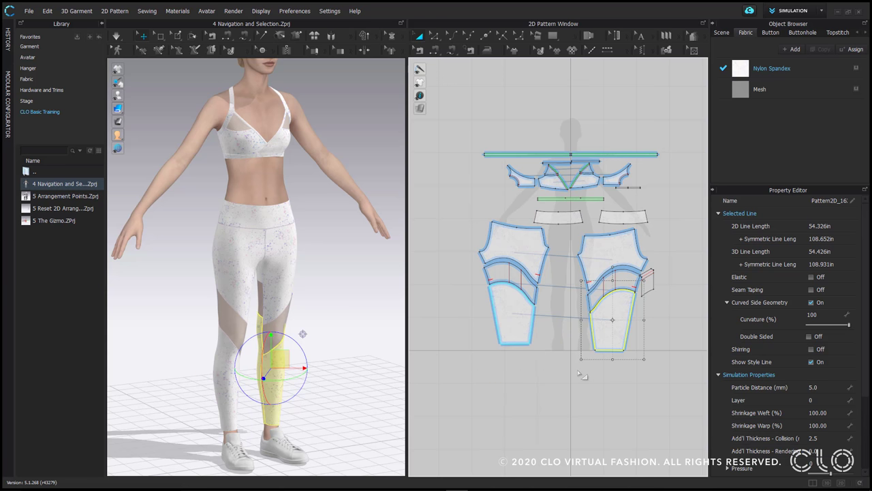
{"action": "mouse_move", "coordinate": [523, 321]}
{"action": "left_mouse_down"}
{"action": "mouse_move", "coordinate": [522, 368]}
{"action": "mouse_move", "coordinate": [522, 327]}
{"action": "left_mouse_up"}
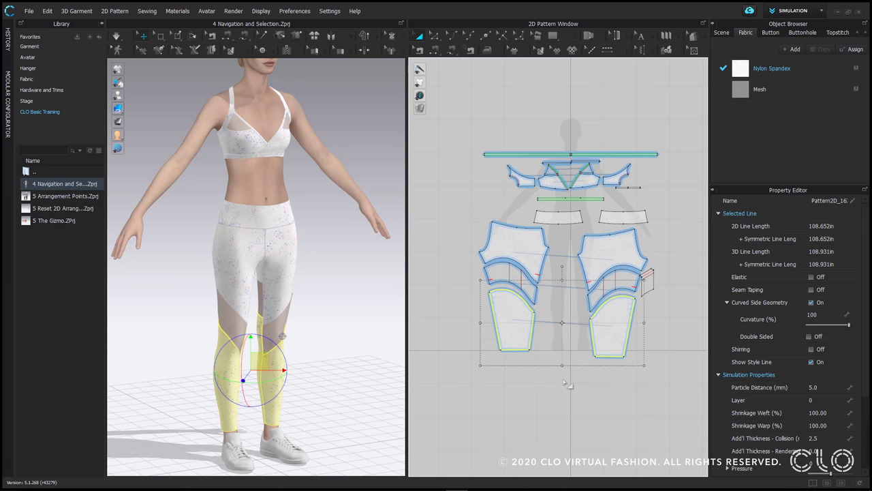
{"action": "left_click", "coordinate": [565, 383]}
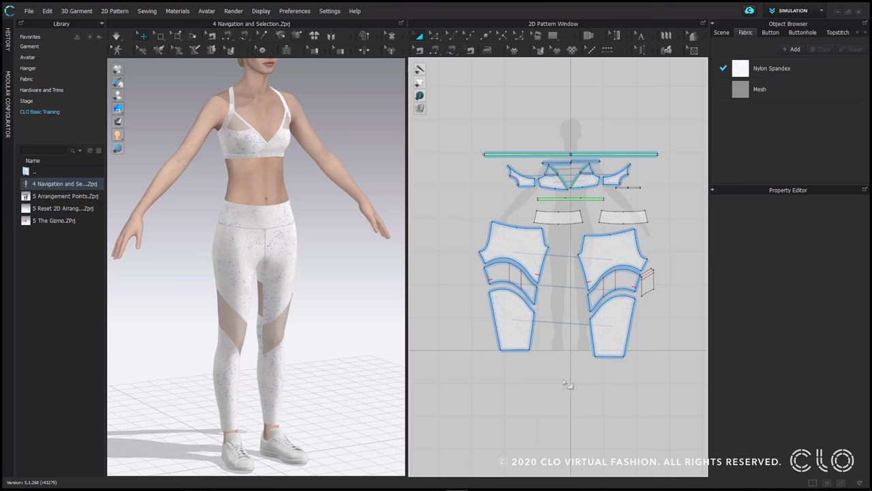
Step: Build up a multiple selection of all leggings pieces in 2D: the lower and upper legs, the mesh panels and both waistbands
{"action": "left_click", "coordinate": [502, 311]}
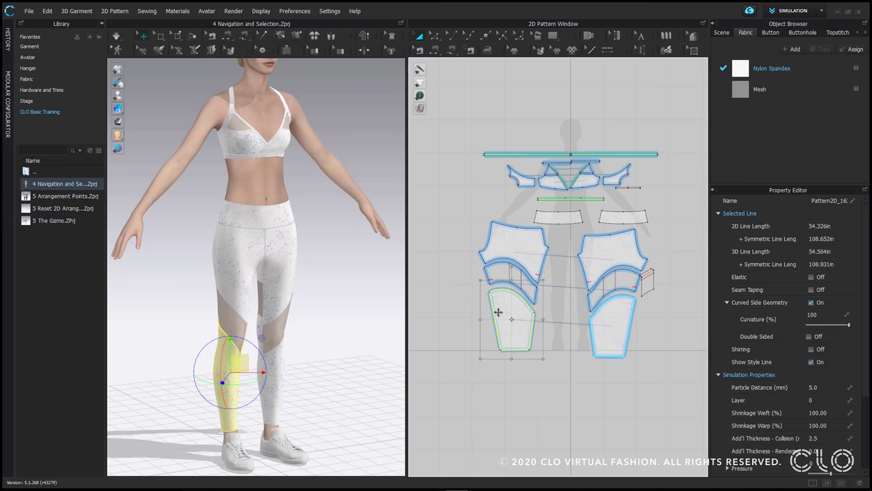
{"action": "left_click", "coordinate": [534, 236], "text": "shift"}
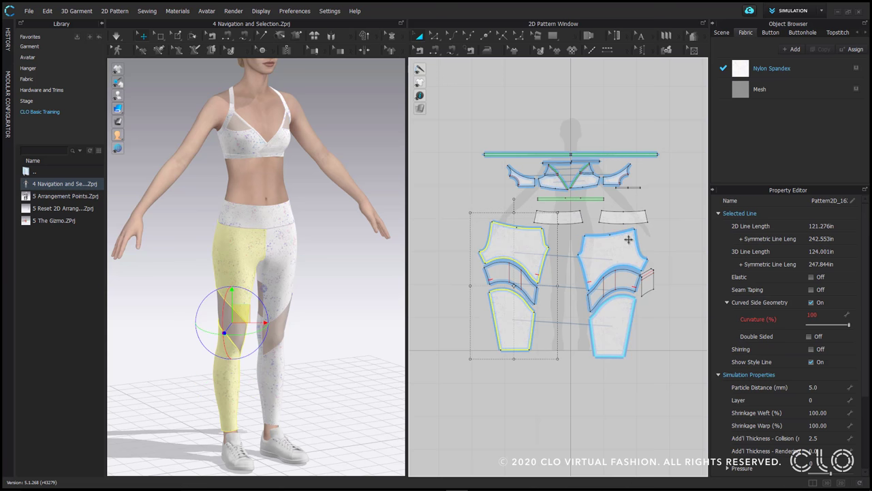
{"action": "left_click", "coordinate": [629, 239], "text": "shift"}
{"action": "left_click", "coordinate": [614, 330], "text": "shift"}
{"action": "left_click", "coordinate": [529, 295], "text": "shift"}
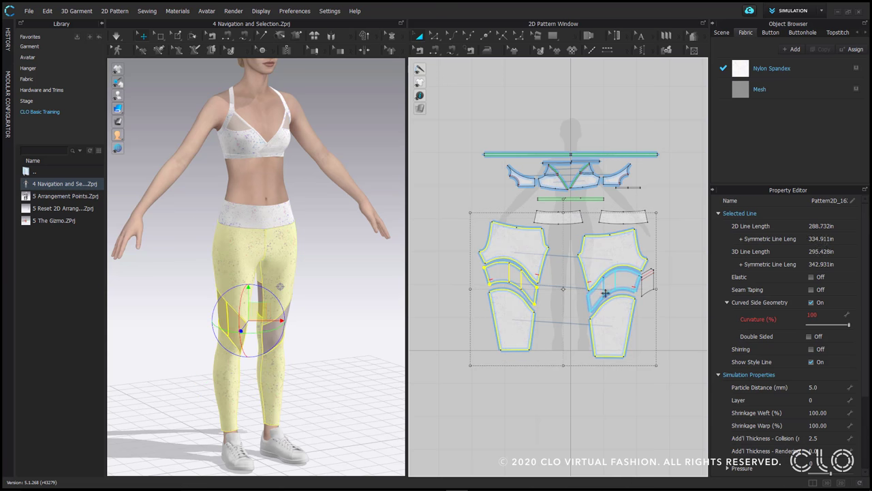
{"action": "left_click", "coordinate": [614, 279], "text": "shift"}
{"action": "left_click", "coordinate": [616, 216], "text": "shift"}
{"action": "left_click", "coordinate": [558, 218], "text": "shift"}
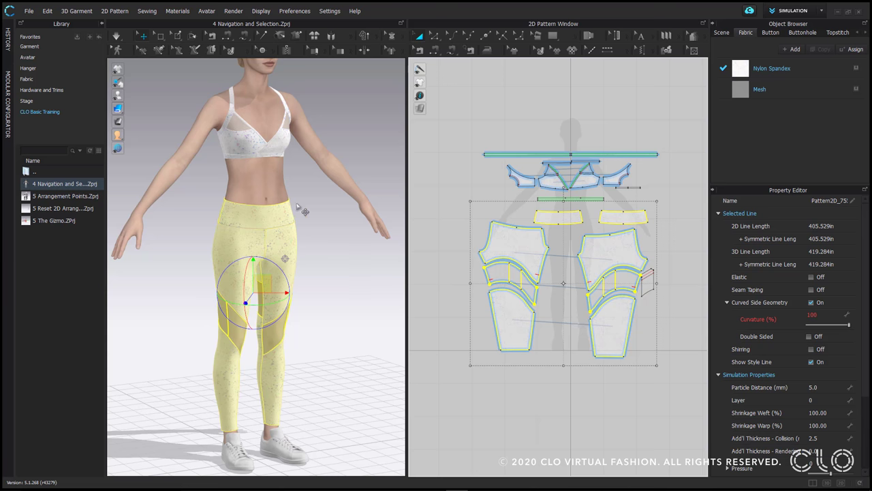
Step: Remove the front waistband and upper leg panels from the leggings selection, and add them back
{"action": "left_click", "coordinate": [286, 220], "text": "ctrl"}
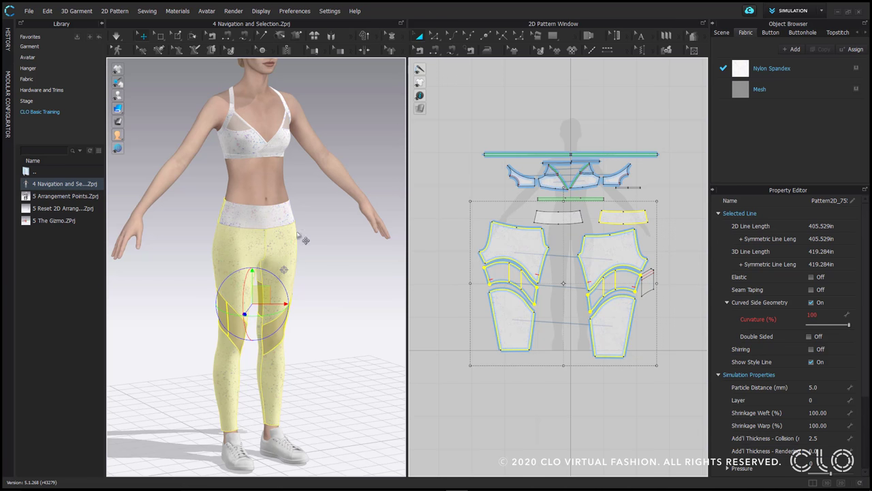
{"action": "left_click", "coordinate": [523, 231], "text": "ctrl"}
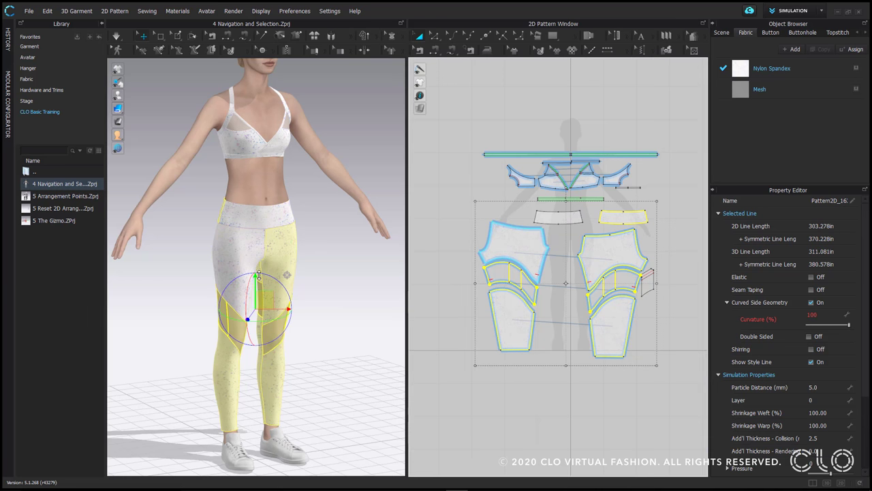
{"action": "left_click", "coordinate": [551, 218], "text": "shift"}
{"action": "left_click", "coordinate": [522, 248], "text": "shift"}
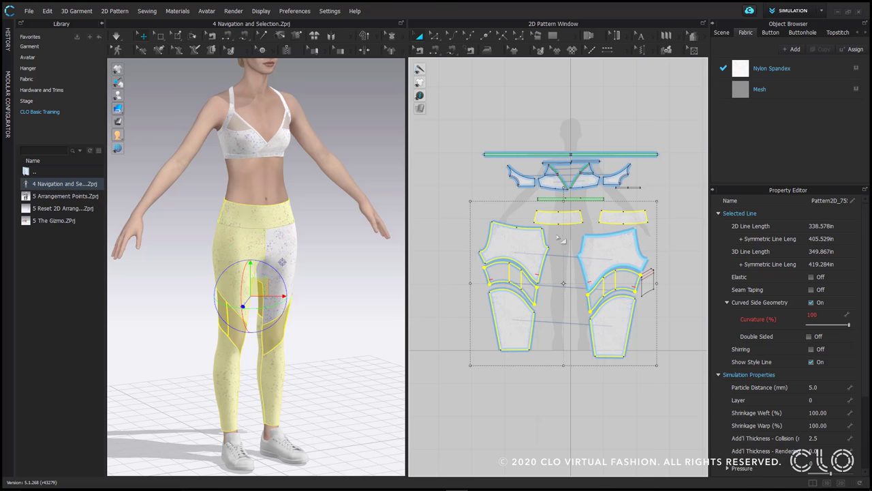
{"action": "left_click", "coordinate": [613, 234], "text": "shift"}
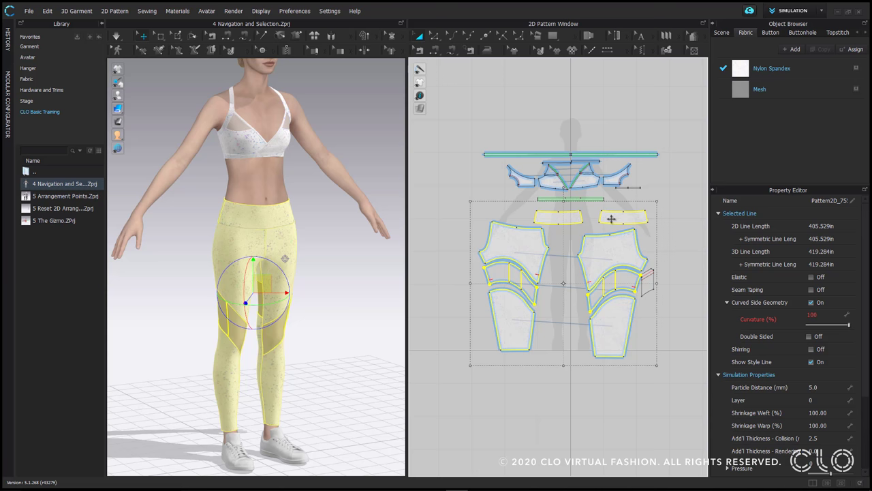
Step: Remove both waistbands and the avatar's left upper leg piece from the selection, and clear the remaining selection
{"action": "left_click", "coordinate": [612, 219], "text": "shift"}
{"action": "left_click", "coordinate": [549, 219], "text": "shift"}
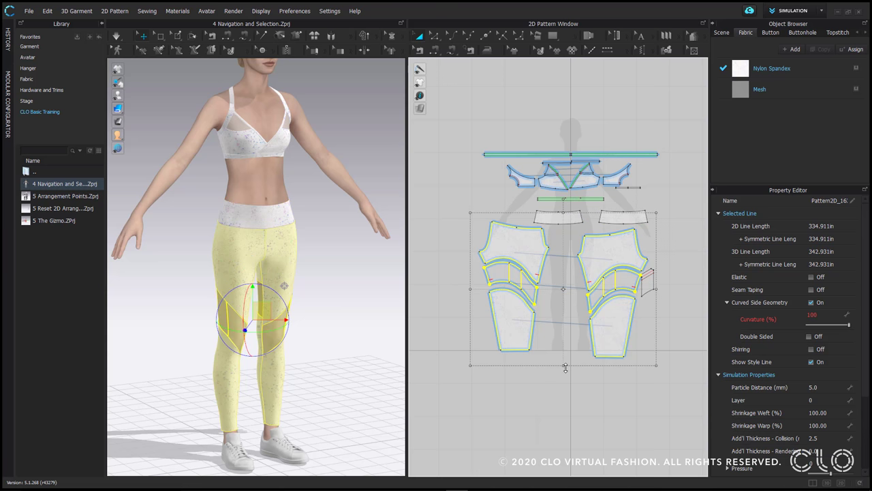
{"action": "left_click", "coordinate": [586, 272], "text": "shift"}
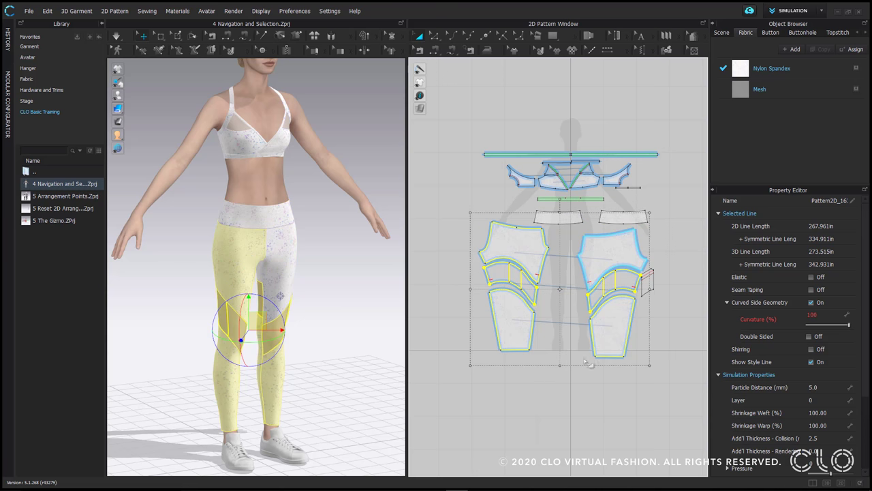
{"action": "left_click", "coordinate": [581, 407]}
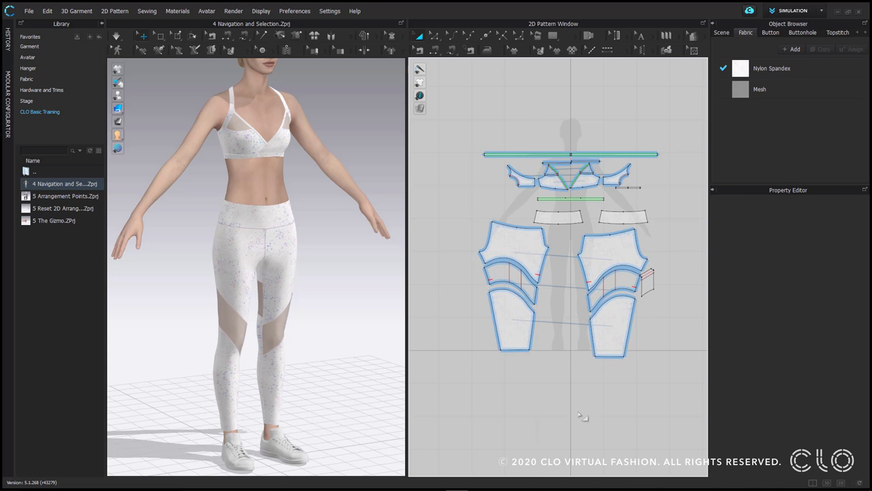
Step: Box-select the three pieces of the avatar's right leg in the 2D window several times, clearing the selection after each pass
{"action": "left_click_drag", "start_coordinate": [469, 212], "coordinate": [567, 395]}
{"action": "left_click", "coordinate": [465, 201]}
{"action": "left_click_drag", "start_coordinate": [468, 214], "coordinate": [543, 430]}
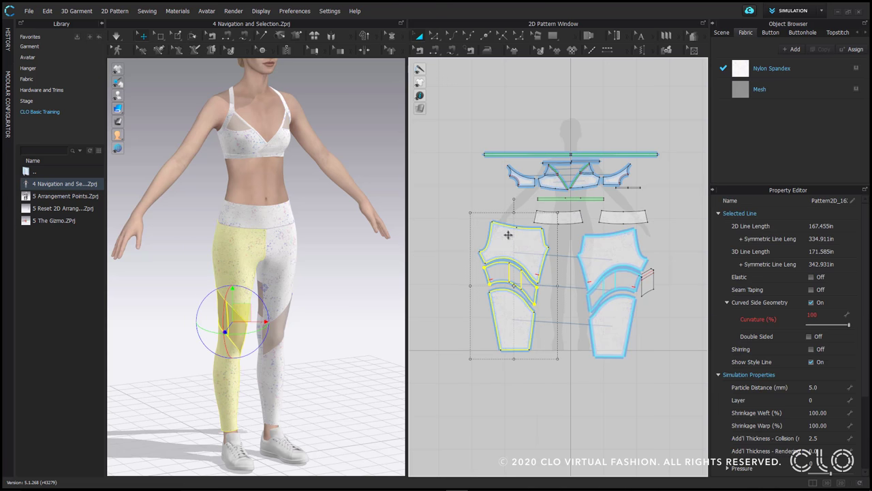
{"action": "left_click", "coordinate": [470, 203]}
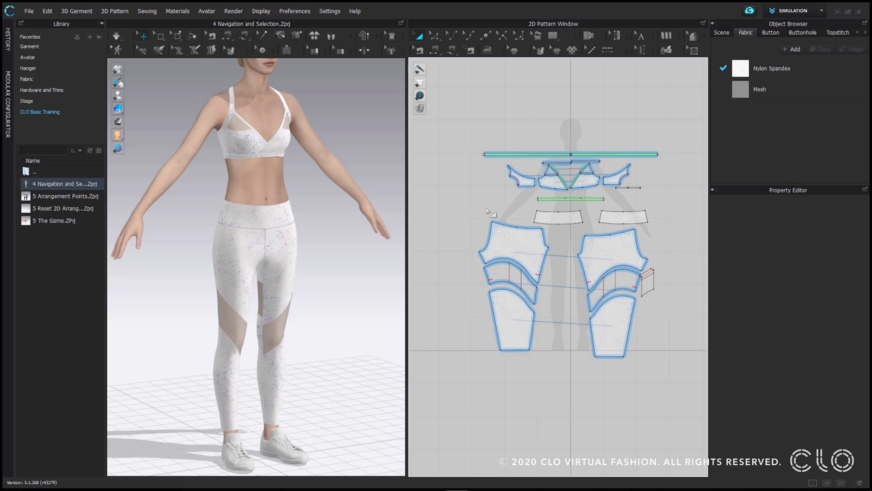
{"action": "left_click_drag", "start_coordinate": [471, 213], "coordinate": [554, 374]}
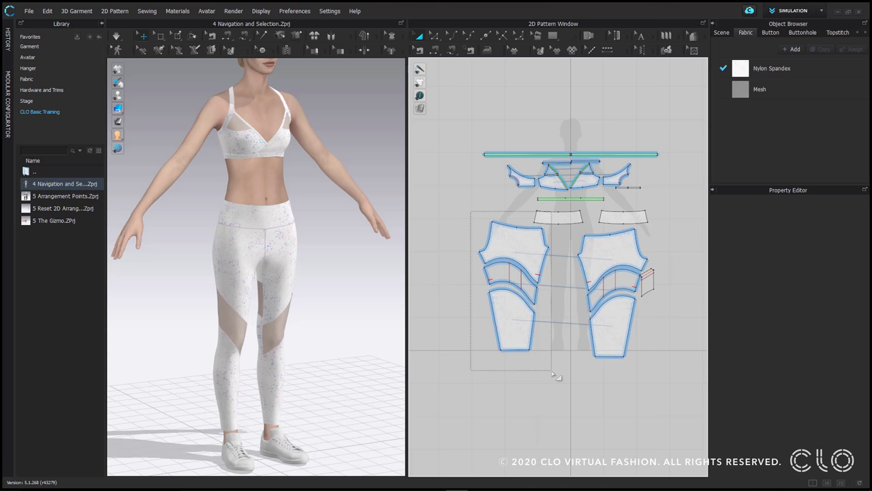
{"action": "left_click_drag", "start_coordinate": [553, 375], "coordinate": [554, 375]}
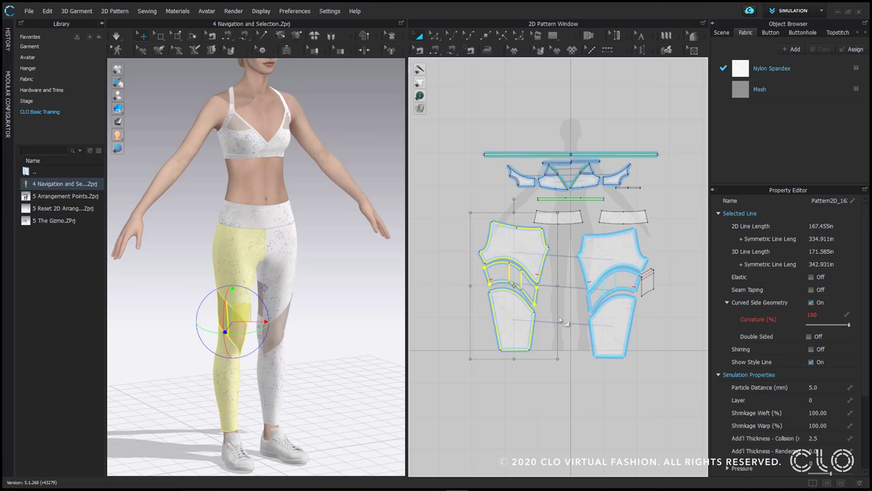
{"action": "left_click", "coordinate": [571, 293]}
{"action": "left_click_drag", "start_coordinate": [468, 217], "coordinate": [565, 422]}
{"action": "left_click", "coordinate": [563, 315]}
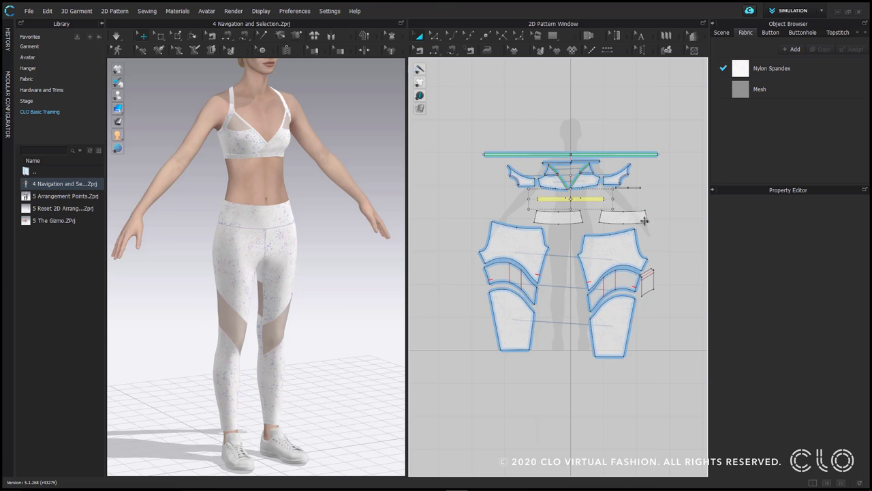
Step: Select the bra's underbust band in the 2D window, clear it, and box-select the three pieces of the avatar's right leg
{"action": "left_click", "coordinate": [542, 199]}
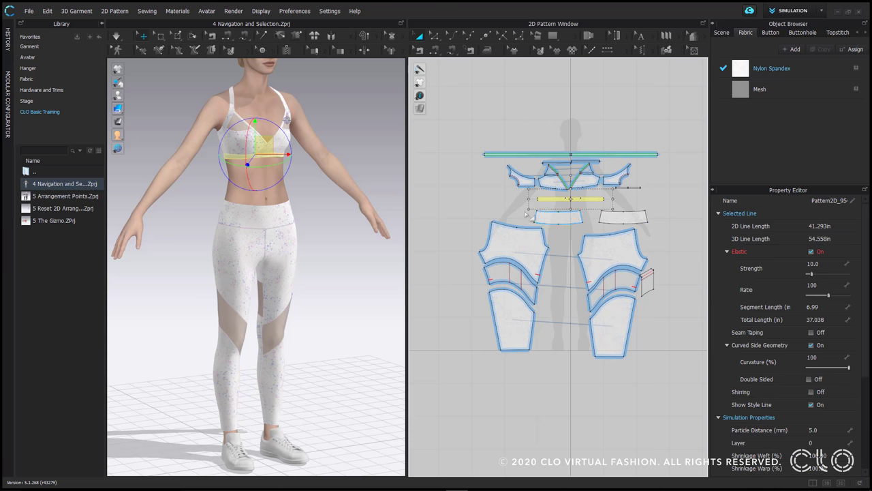
{"action": "left_click", "coordinate": [517, 217]}
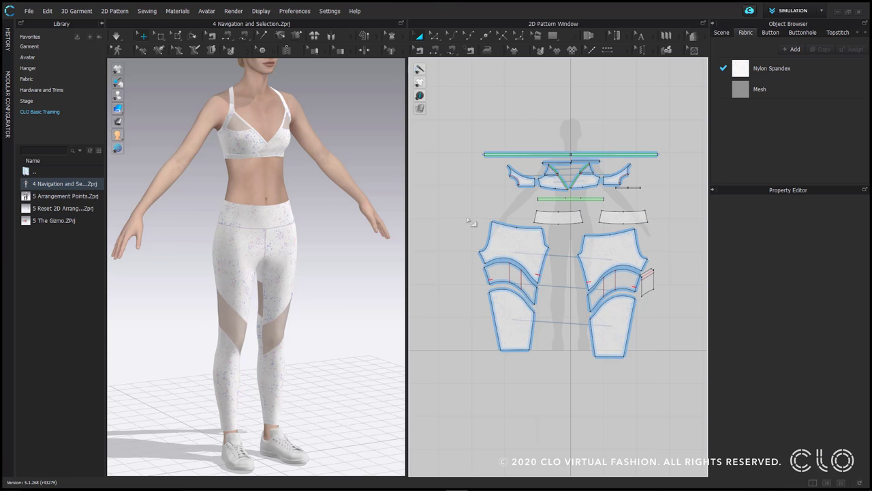
{"action": "left_click_drag", "start_coordinate": [469, 218], "coordinate": [559, 401]}
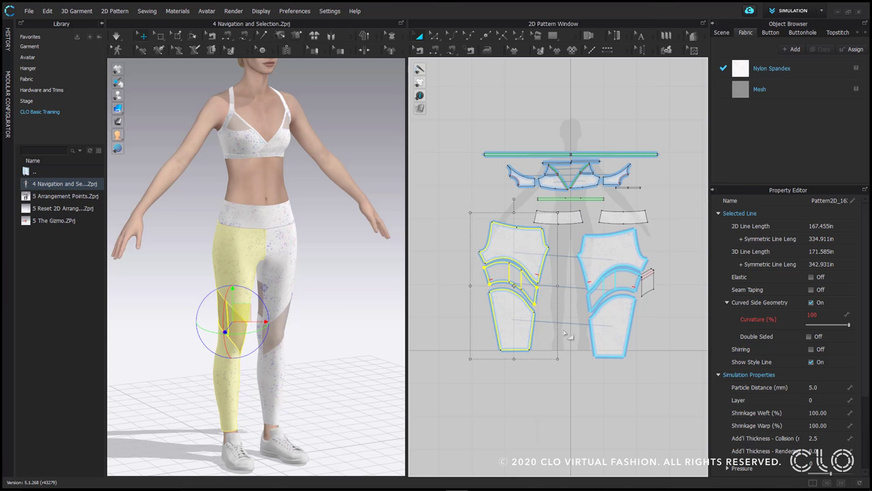
Step: Build up a multiple selection in the 3D window of both upper legs, both mesh panels and both lower legs of the leggings
{"action": "left_click", "coordinate": [298, 248]}
{"action": "left_click", "coordinate": [246, 248], "text": "shift"}
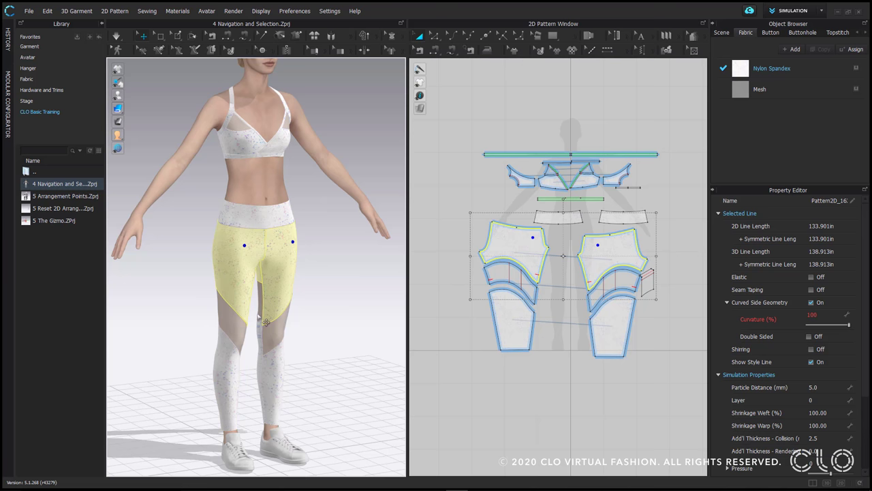
{"action": "left_click", "coordinate": [236, 315], "text": "shift"}
{"action": "left_click", "coordinate": [284, 331], "text": "shift"}
{"action": "left_click", "coordinate": [228, 377], "text": "shift"}
{"action": "left_click", "coordinate": [281, 378], "text": "shift"}
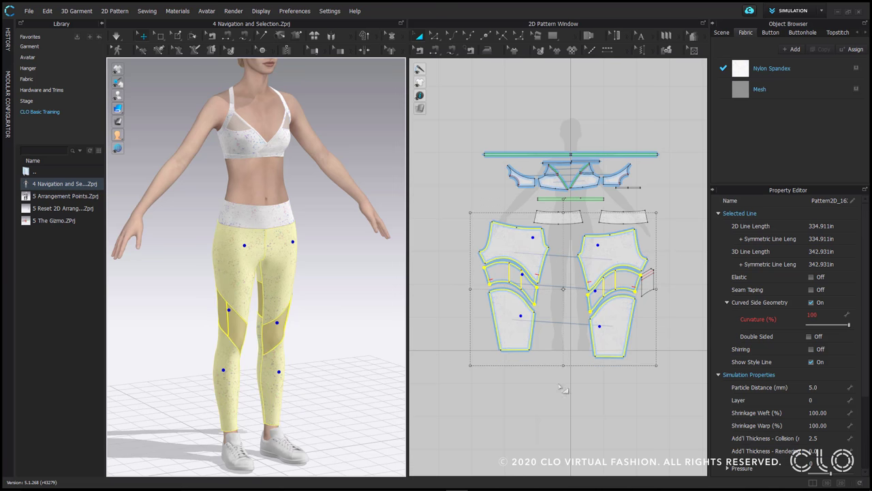
Step: Pull the leggings' upper panel on the avatar's left leg outwards in 3D and show the seamlines in the 3D window
{"action": "left_click", "coordinate": [326, 278]}
{"action": "left_click", "coordinate": [304, 265]}
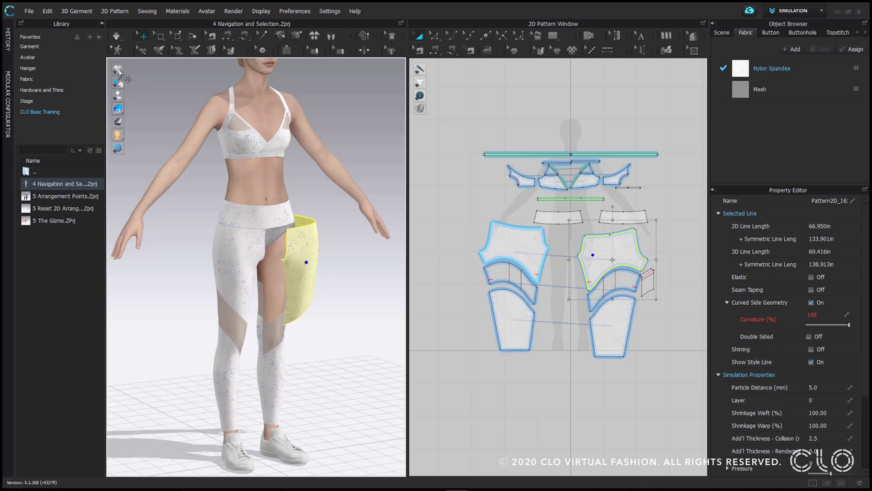
{"action": "mouse_move", "coordinate": [127, 72]}
{"action": "left_click", "coordinate": [197, 69]}
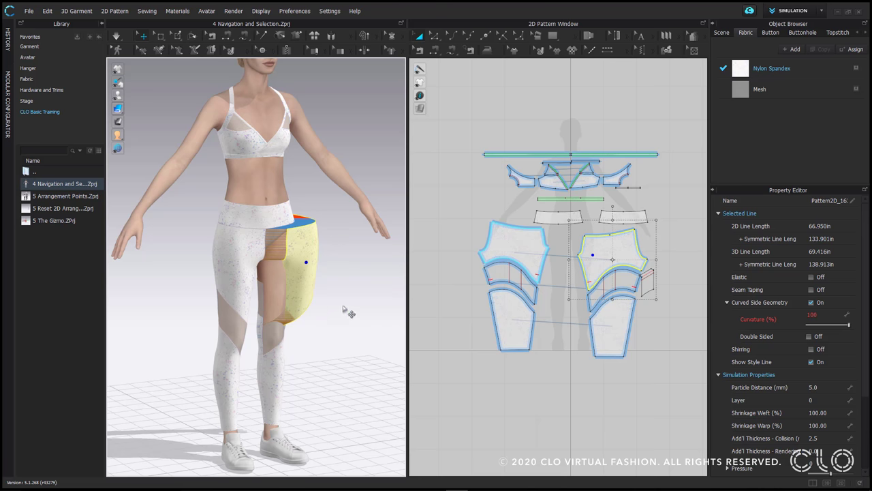
Step: Return the pulled-out upper leg panel to its place on the avatar and clear the selection
{"action": "right_click_drag", "start_coordinate": [341, 292], "coordinate": [255, 300]}
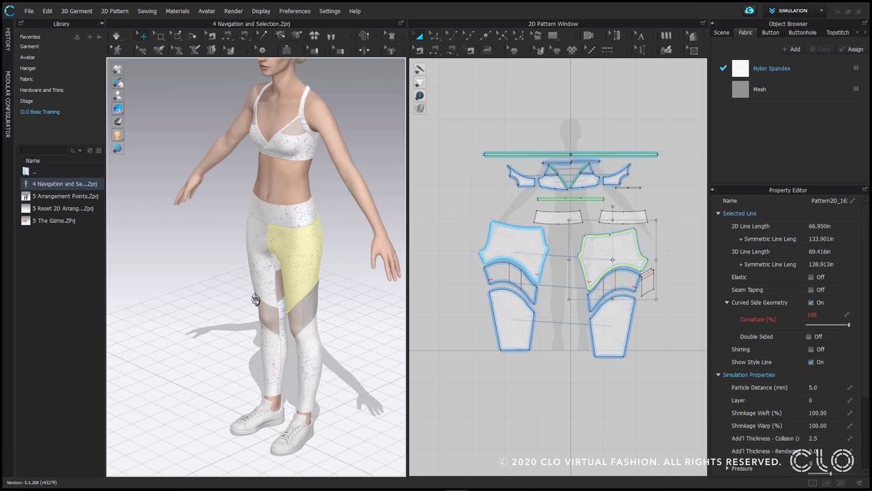
{"action": "left_click", "coordinate": [362, 310]}
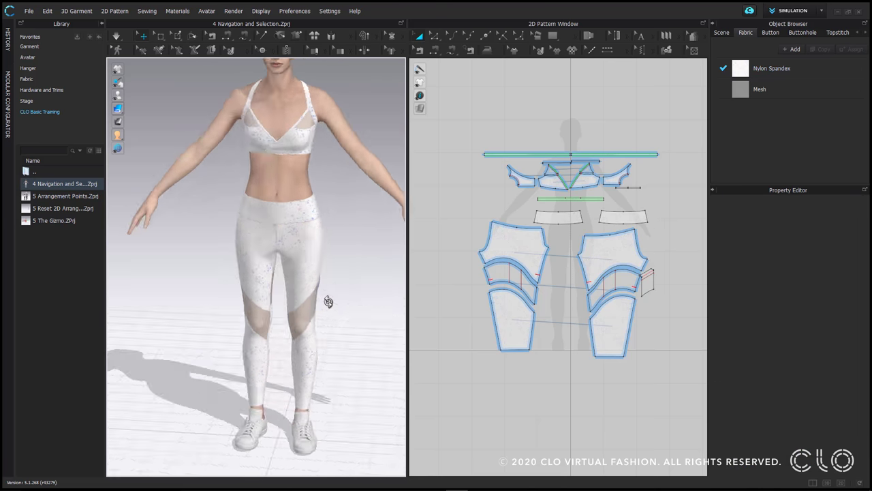
{"action": "right_click_drag", "start_coordinate": [328, 302], "coordinate": [325, 296]}
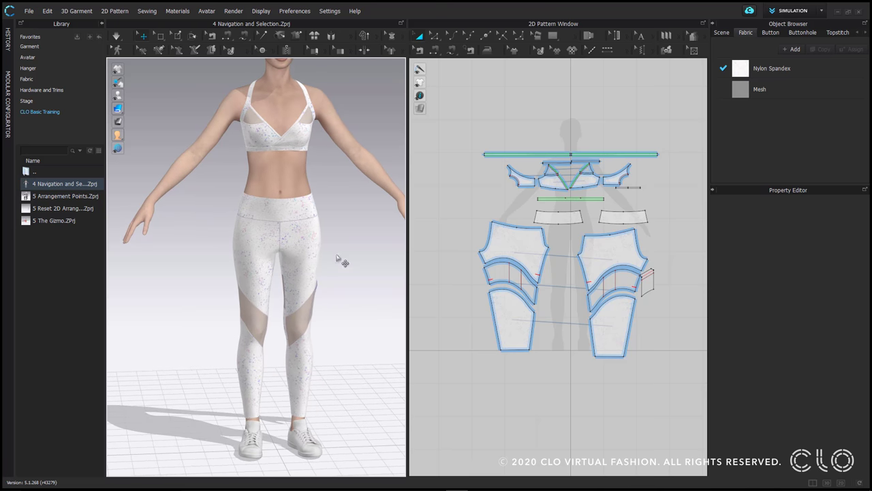
Step: Pull the bra's front cup piece and the upper leg panel on the avatar's left side away from the body in 3D
{"action": "left_click", "coordinate": [326, 133]}
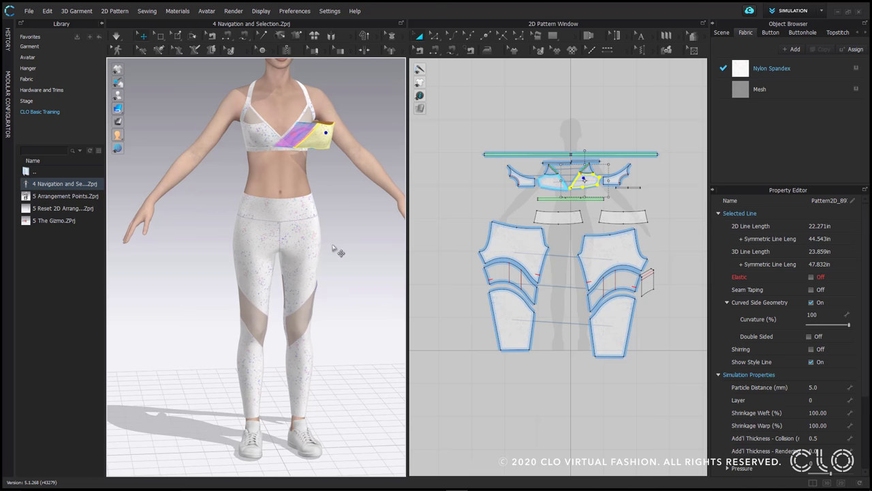
{"action": "left_click", "coordinate": [344, 248]}
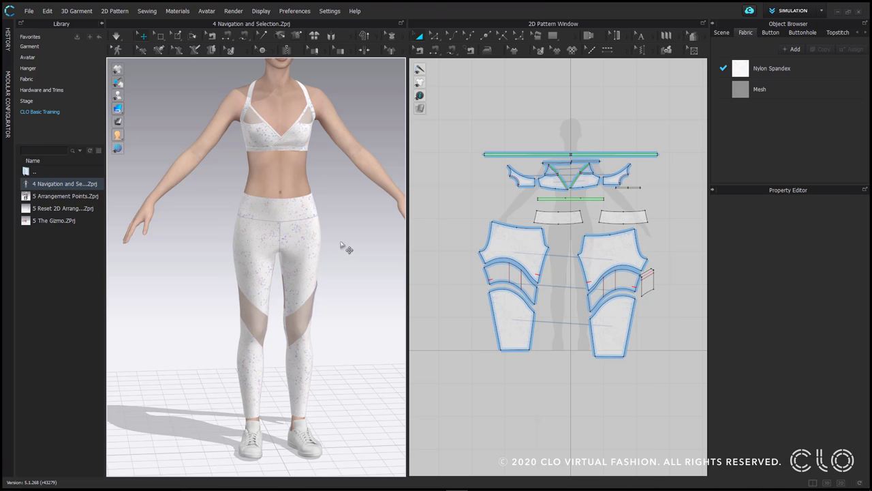
{"action": "left_click", "coordinate": [303, 138]}
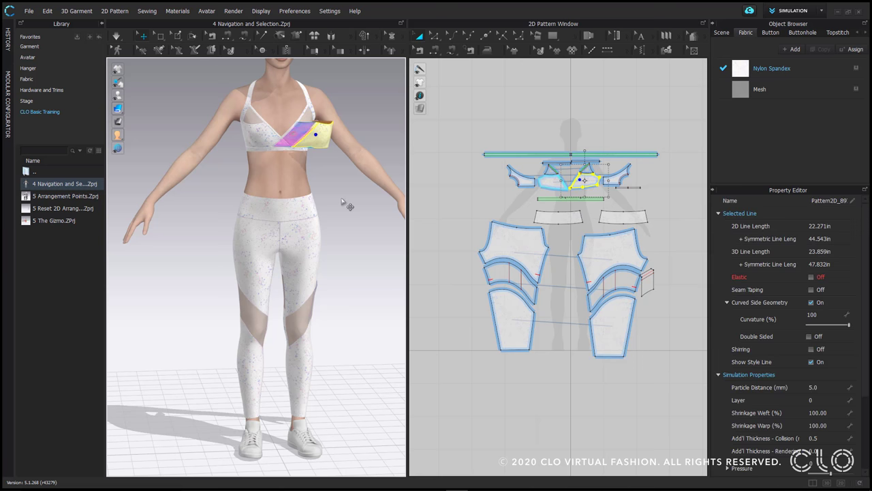
{"action": "left_click", "coordinate": [331, 143]}
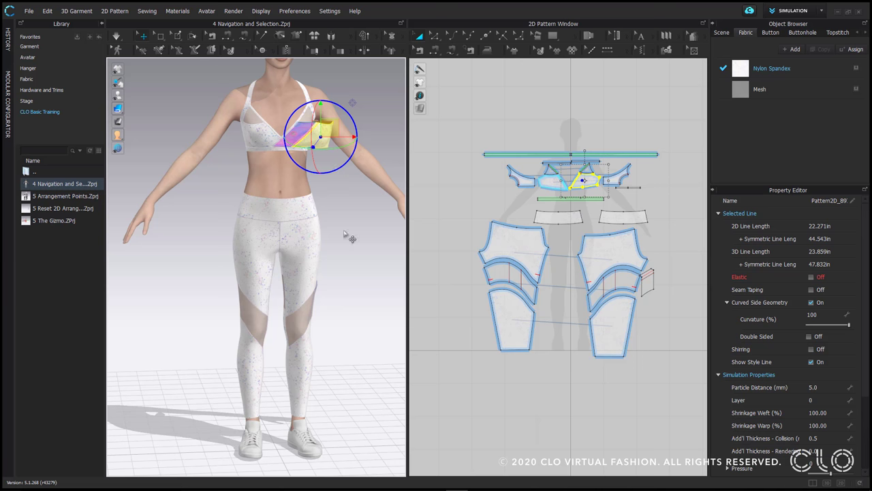
{"action": "left_click", "coordinate": [325, 245]}
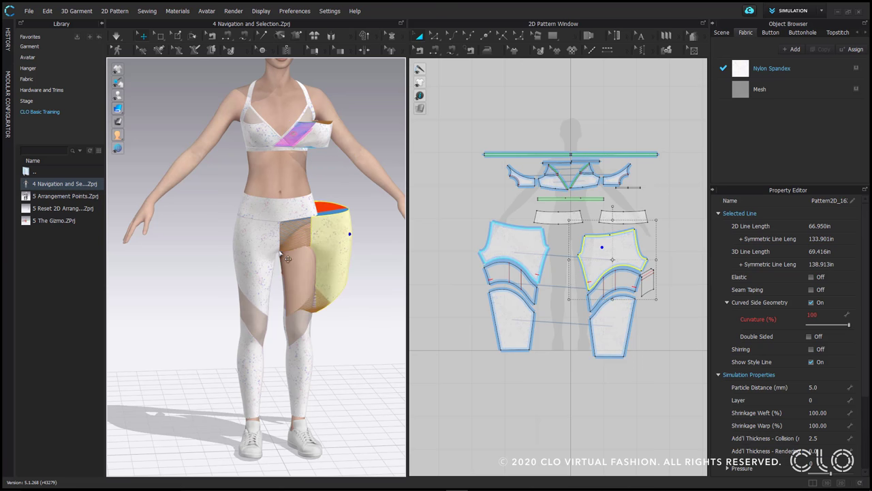
Step: Undo the moves of the upper leg panel and the bra cup piece, and clear the selection
{"action": "key", "text": "ctrl+z"}
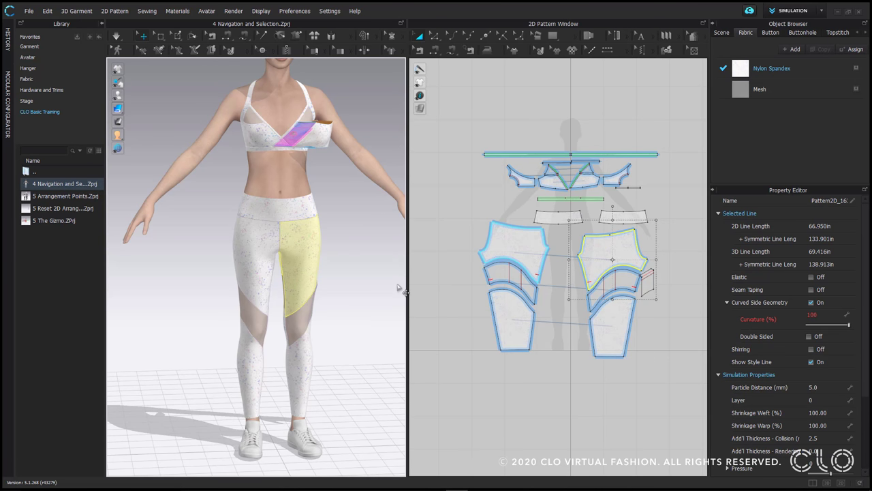
{"action": "key", "text": "ctrl+z"}
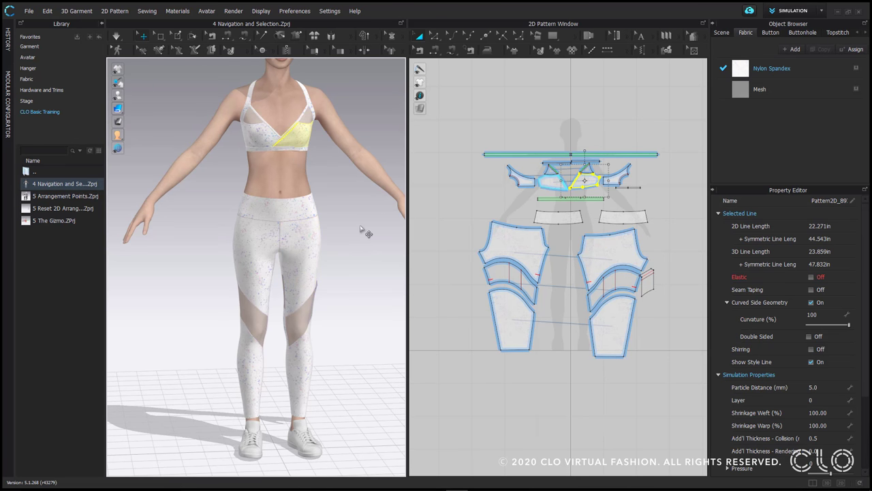
{"action": "left_click", "coordinate": [427, 210]}
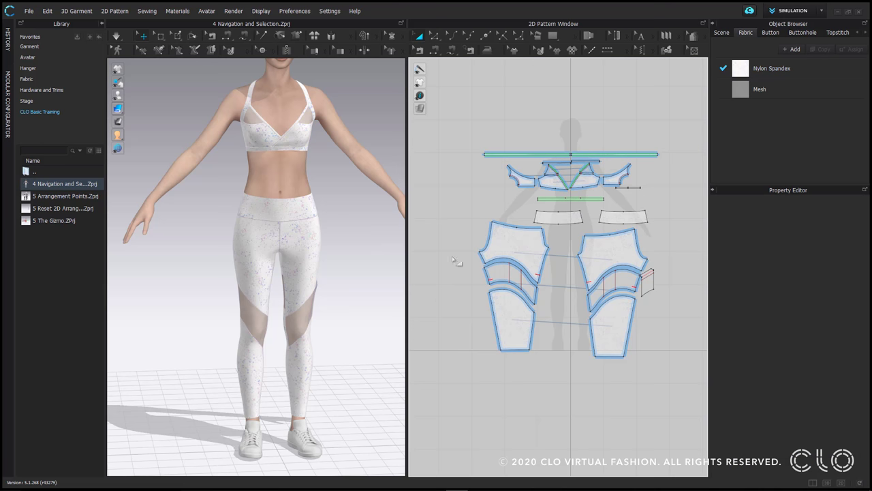
Step: Select every pattern piece in the 2D window, first with a selection box and again with Select All, and clear the selection
{"action": "left_click_drag", "start_coordinate": [461, 140], "coordinate": [672, 409]}
{"action": "key", "text": "ctrl+a"}
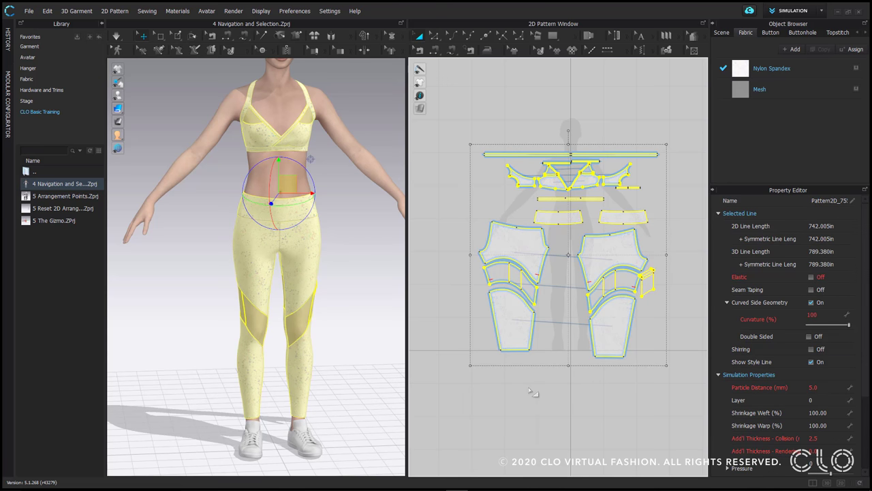
{"action": "left_click", "coordinate": [533, 392]}
Step: Select all pattern pieces with the same fabric as the avatar's right upper leg piece, and clear the selection
{"action": "left_click", "coordinate": [535, 245]}
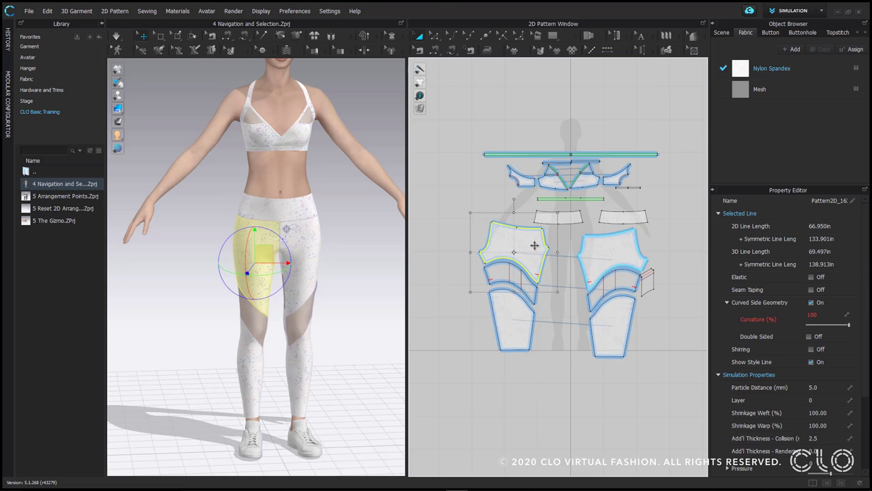
{"action": "right_click", "coordinate": [534, 245]}
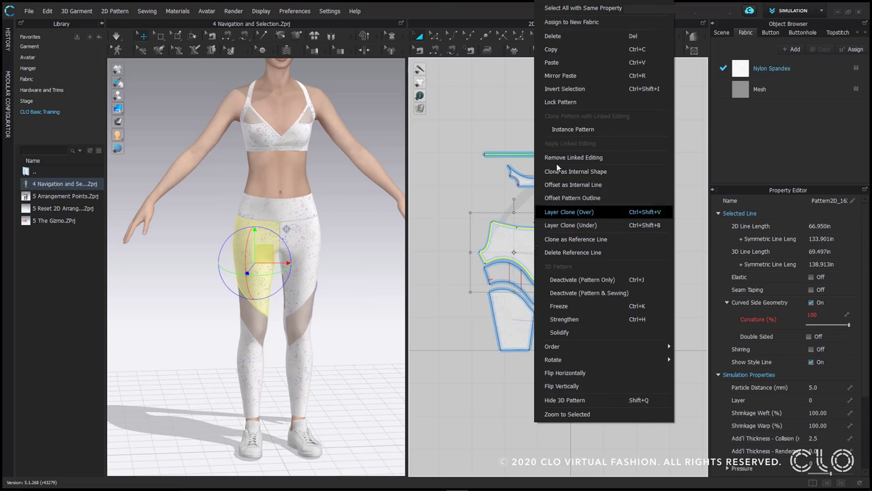
{"action": "mouse_move", "coordinate": [583, 10]}
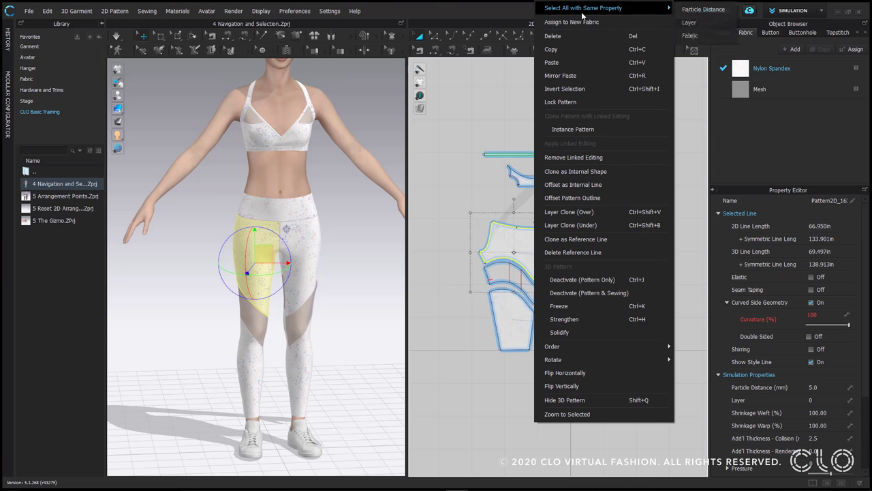
{"action": "left_click", "coordinate": [691, 35]}
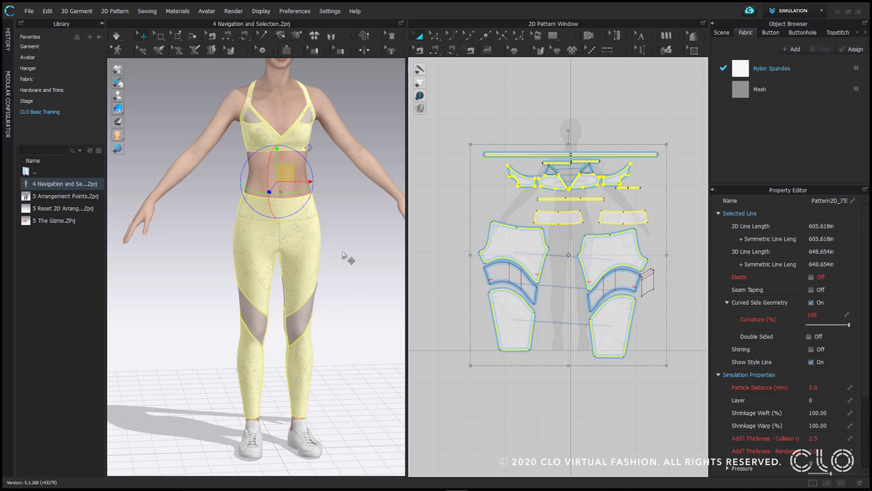
{"action": "left_click", "coordinate": [535, 402]}
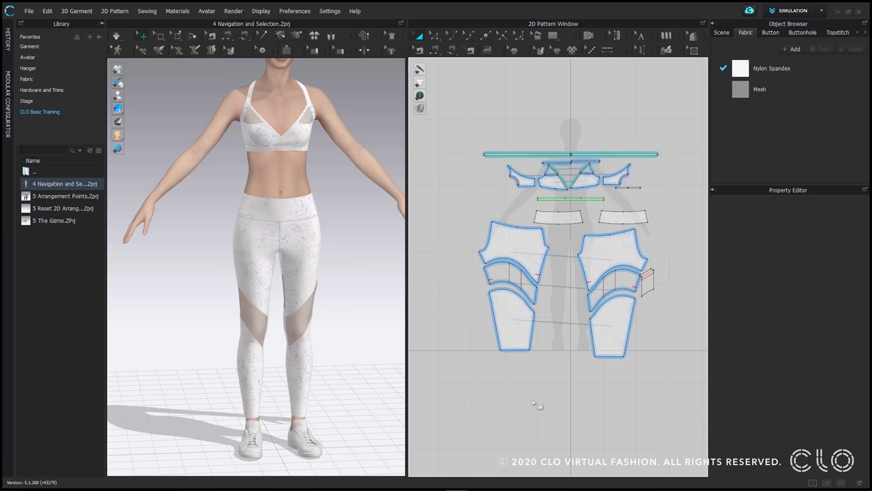
Step: Box-select all pattern pieces in the 2D window and delete them, leaving the avatar in a front view
{"action": "left_click_drag", "start_coordinate": [461, 115], "coordinate": [696, 411]}
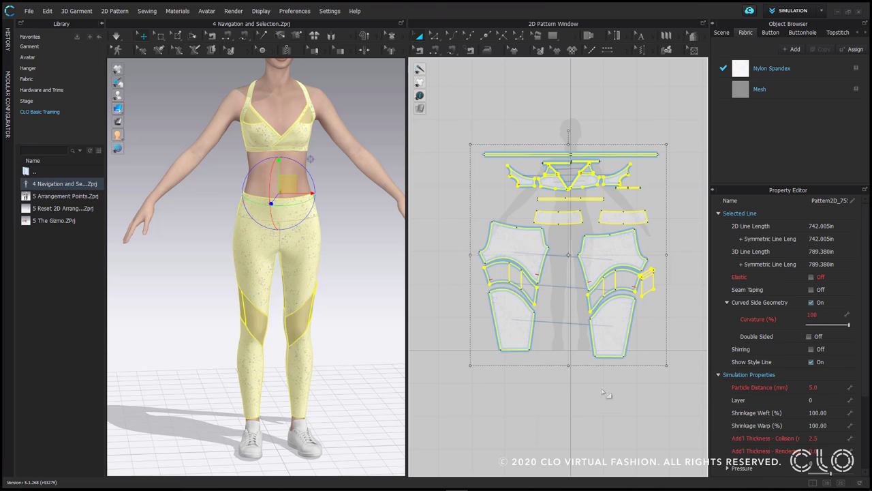
{"action": "key", "text": "Delete"}
{"action": "key", "text": "2"}
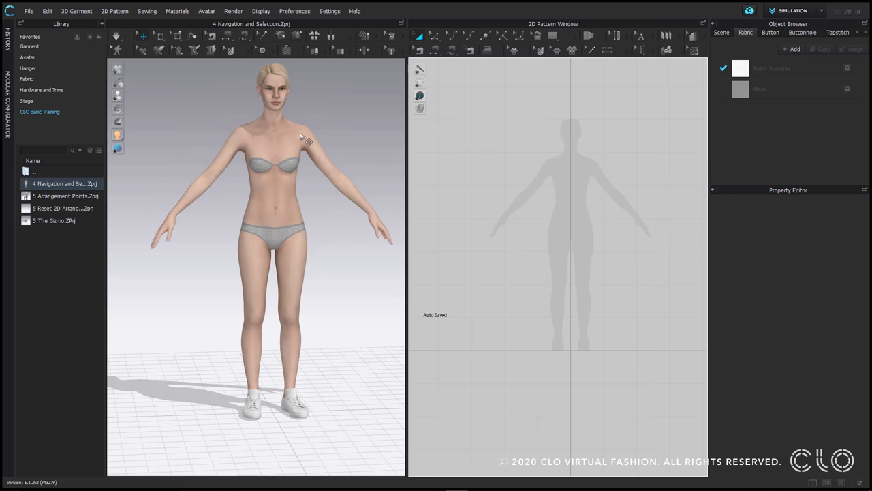
Step: Delete the avatar from the 3D window and undo that deletion
{"action": "left_click", "coordinate": [274, 130]}
{"action": "key", "text": "Delete"}
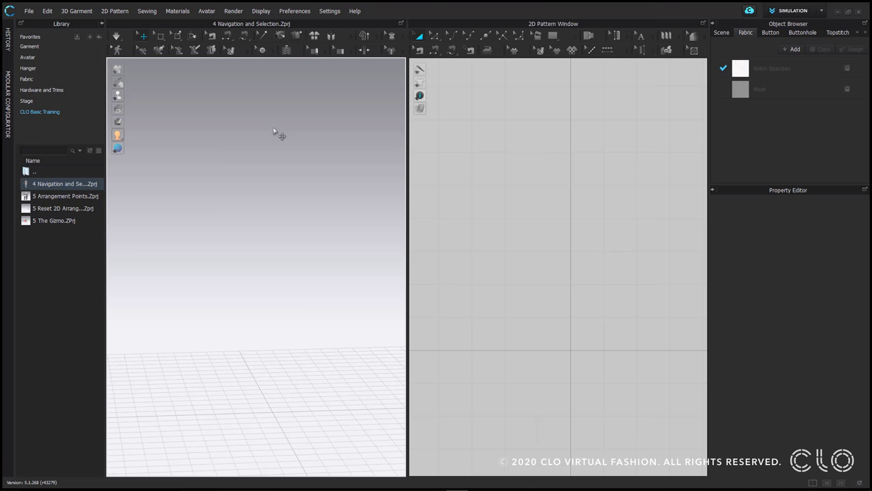
{"action": "key", "text": "ctrl+z"}
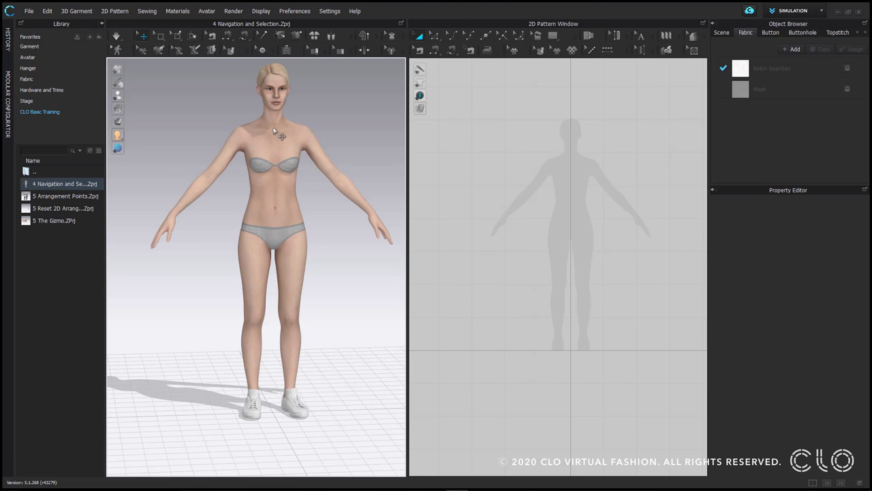